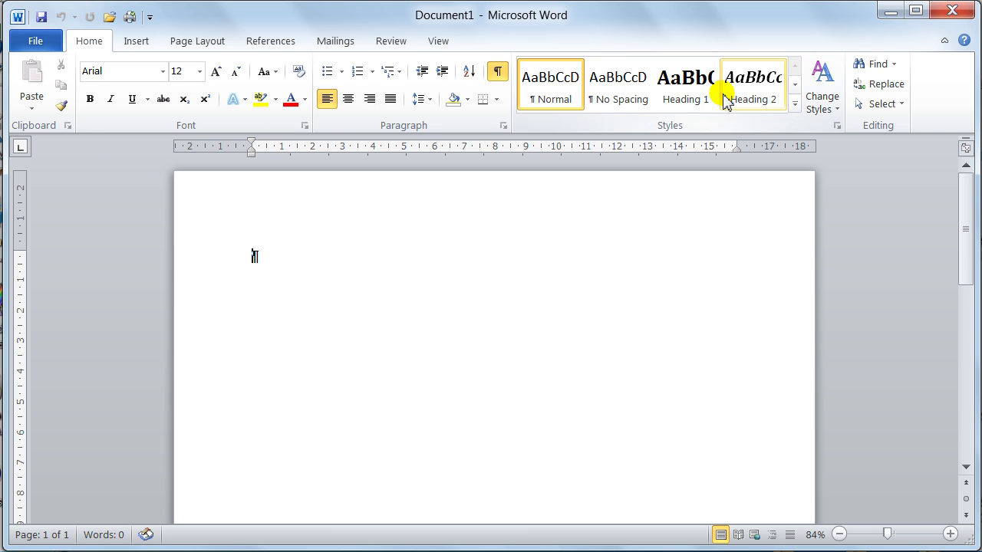
- Collapse the ribbon so only its headings remain, and expand it again, repeating the toggle
{"action": "left_click", "coordinate": [943, 42]}
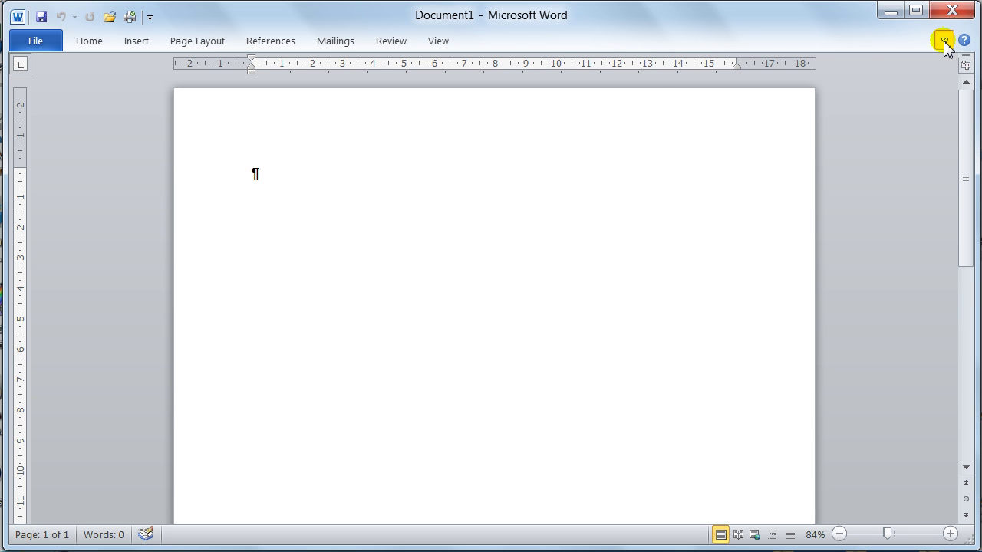
{"action": "left_click", "coordinate": [944, 41]}
{"action": "left_click", "coordinate": [944, 42]}
{"action": "left_click", "coordinate": [944, 41]}
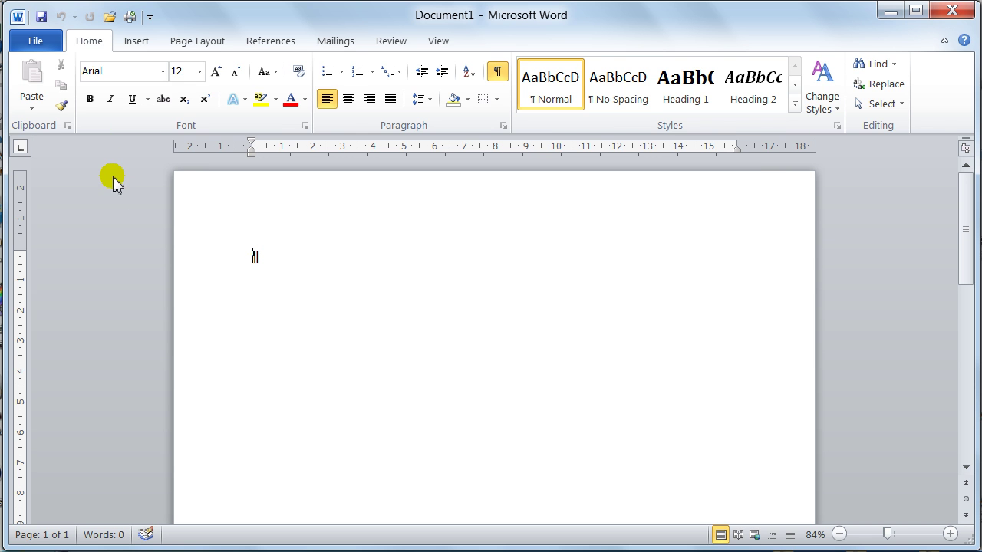
- Look over the Insert commands, return to the Home commands, and view the full Font settings without applying any change
{"action": "left_click", "coordinate": [135, 41]}
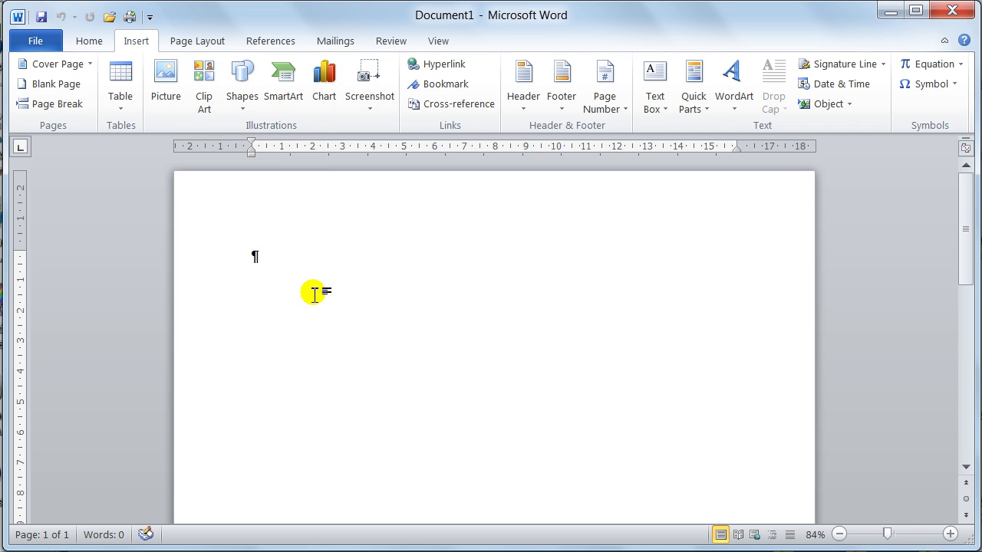
{"action": "left_click", "coordinate": [92, 43]}
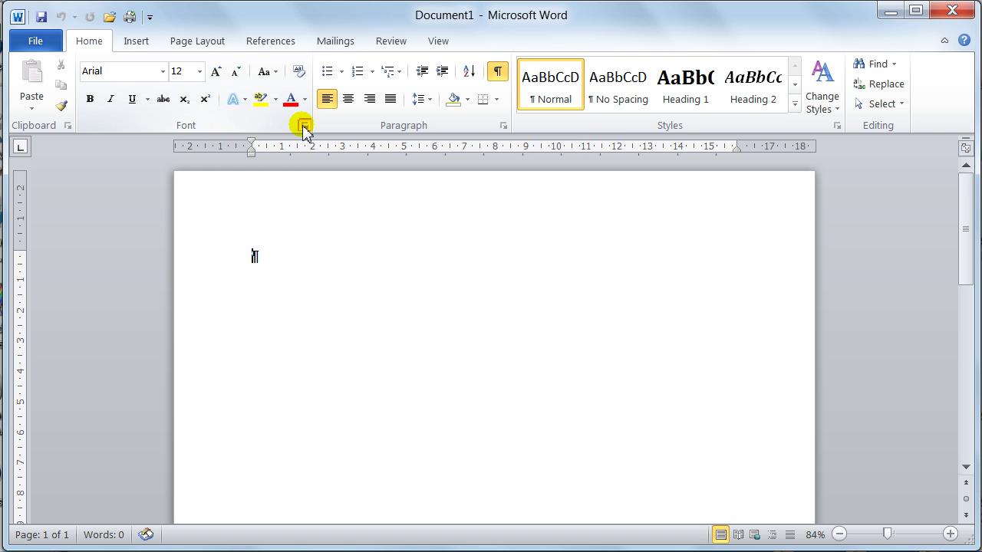
{"action": "key", "text": "ctrl+d"}
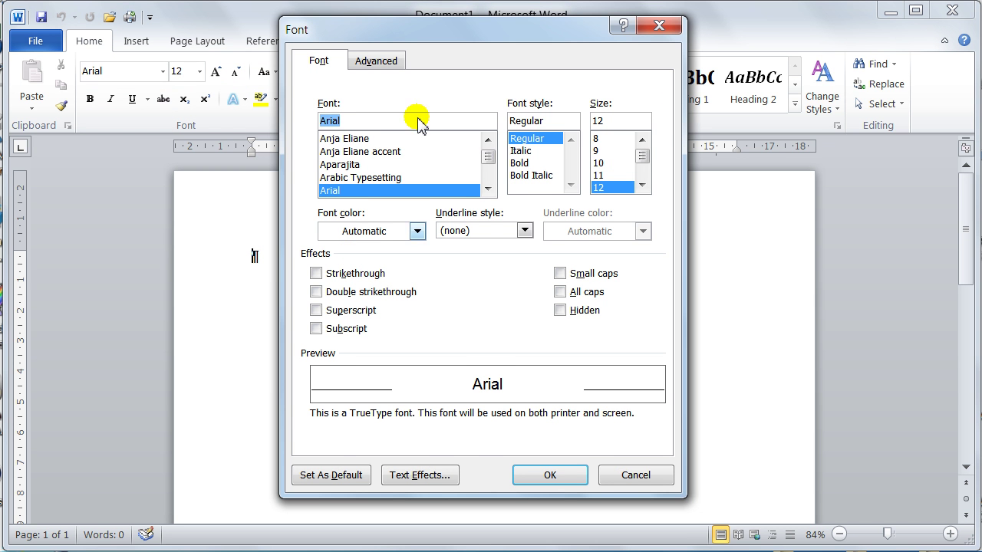
{"action": "mouse_move", "coordinate": [451, 30]}
{"action": "left_mouse_down"}
{"action": "mouse_move", "coordinate": [455, 76]}
{"action": "mouse_move", "coordinate": [447, 33]}
{"action": "mouse_move", "coordinate": [435, 33]}
{"action": "left_mouse_up"}
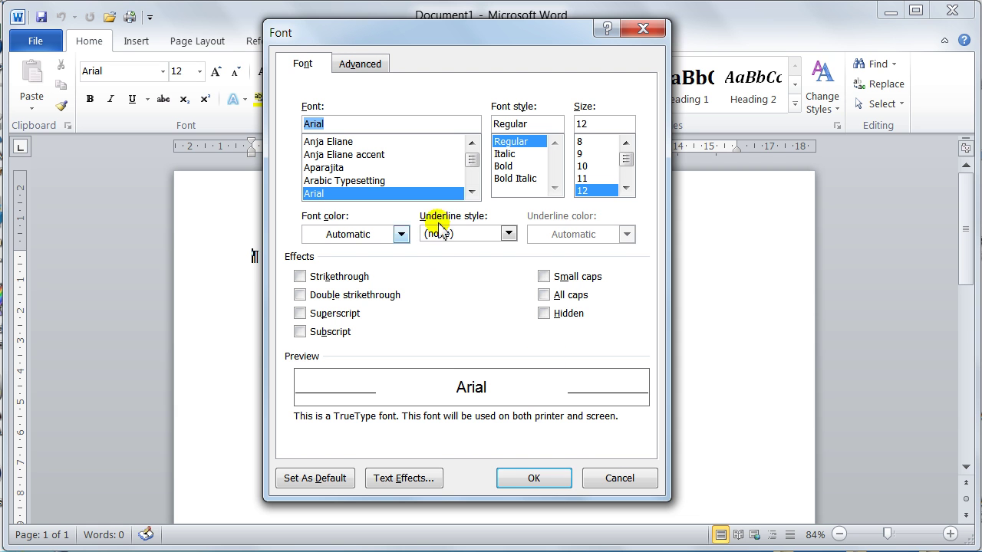
{"action": "left_click_drag", "start_coordinate": [474, 25], "coordinate": [451, 21]}
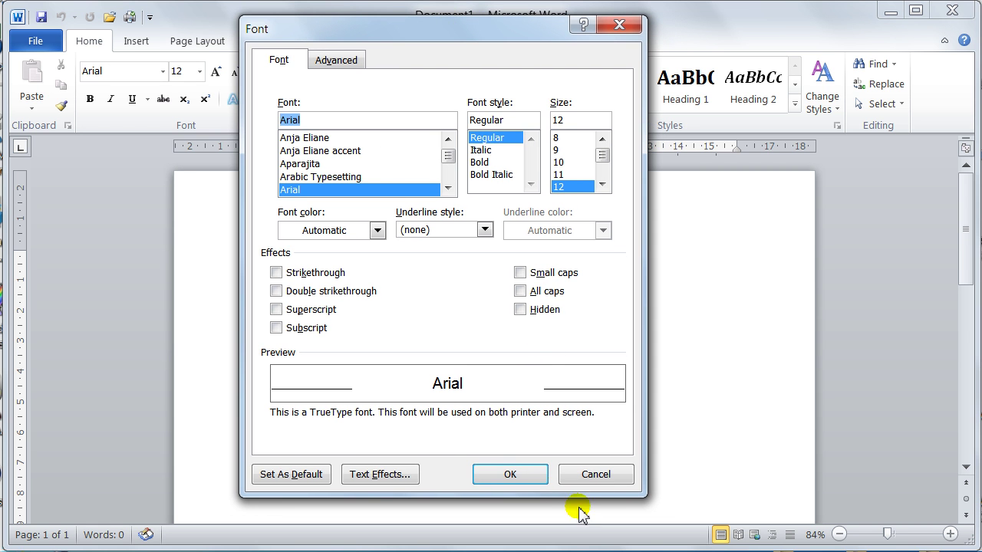
{"action": "left_click", "coordinate": [567, 473]}
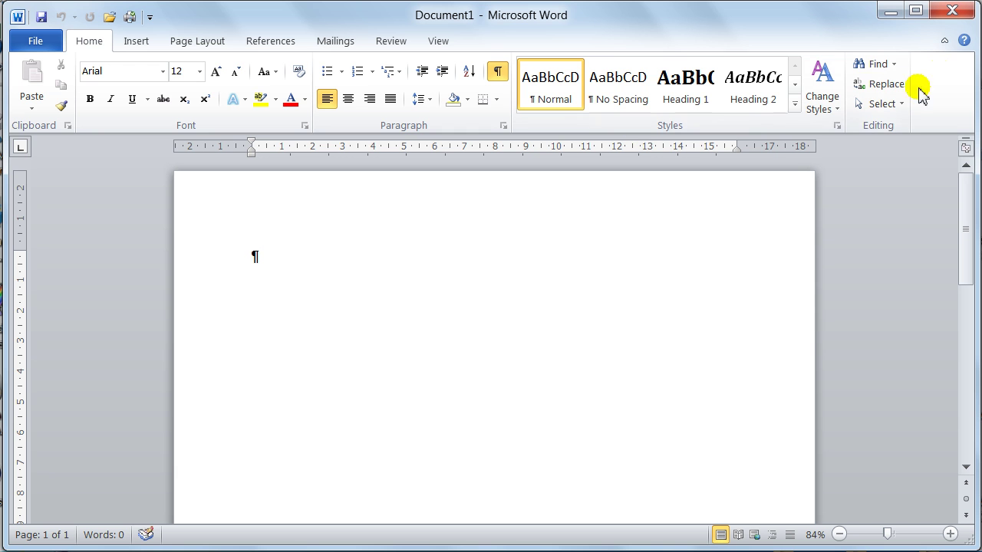
- Toggle the ribbon between minimized and full display several times, ending with it fully displayed
{"action": "left_click", "coordinate": [946, 41]}
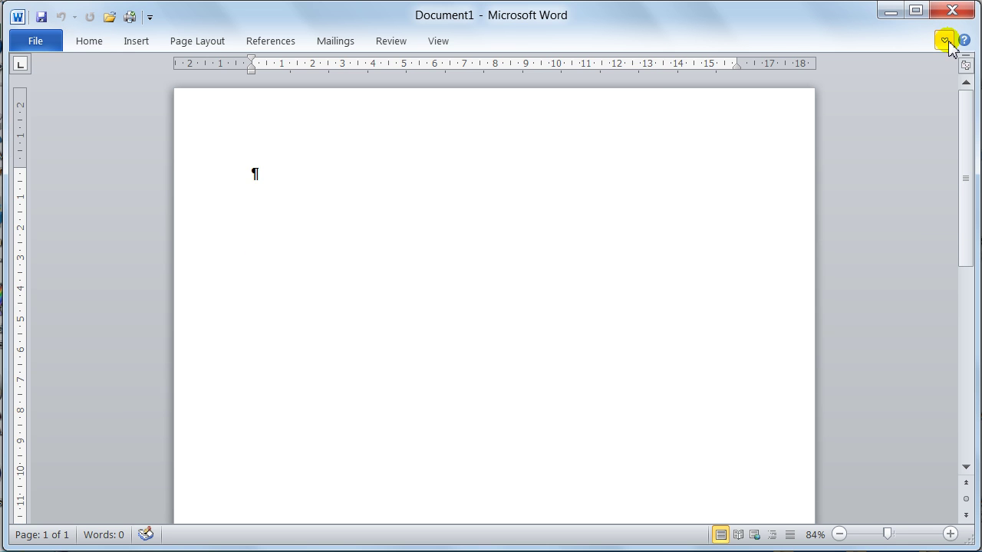
{"action": "left_click", "coordinate": [945, 40]}
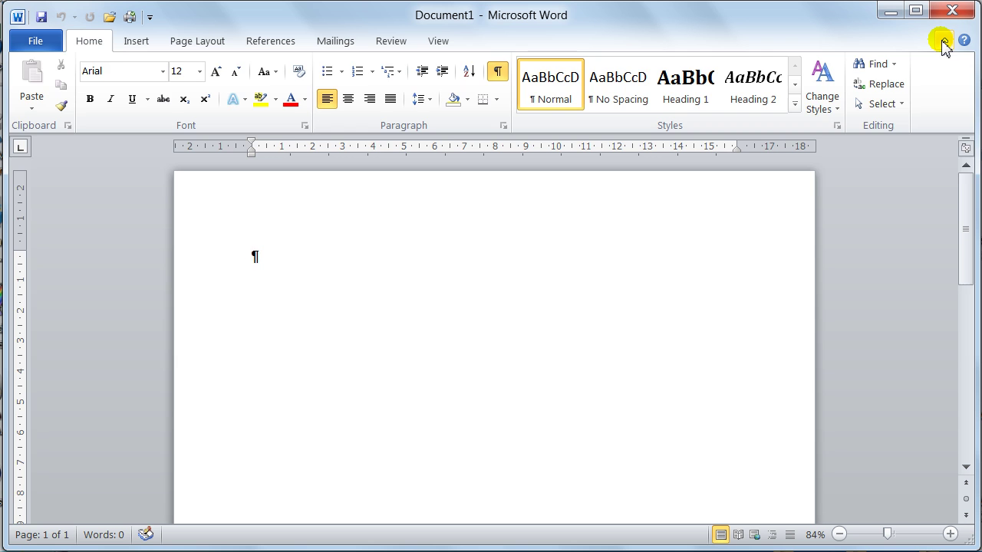
{"action": "left_click", "coordinate": [945, 42]}
{"action": "left_click", "coordinate": [944, 42]}
{"action": "left_click", "coordinate": [944, 42]}
{"action": "left_click", "coordinate": [944, 41]}
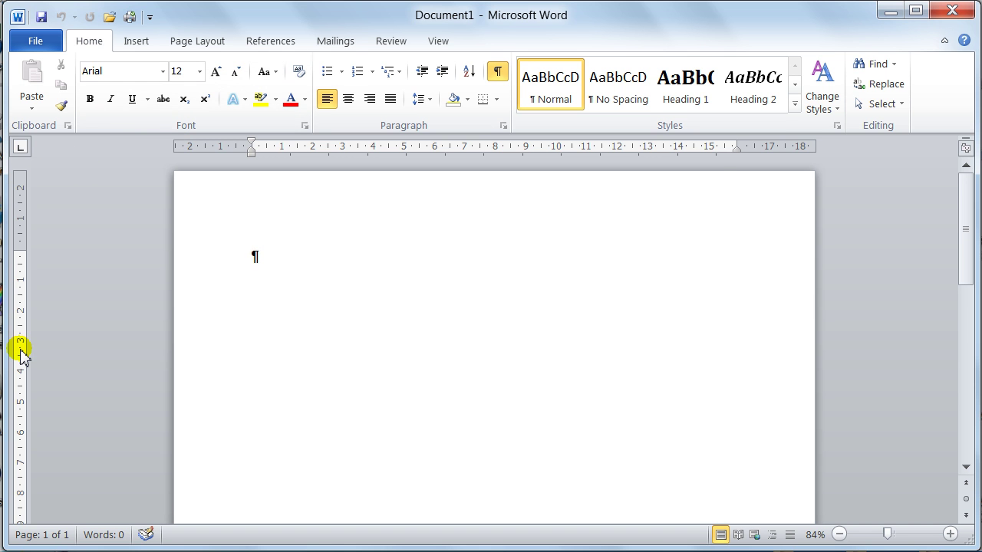
- Hide the horizontal and vertical rulers and display them again
{"action": "left_click", "coordinate": [966, 148]}
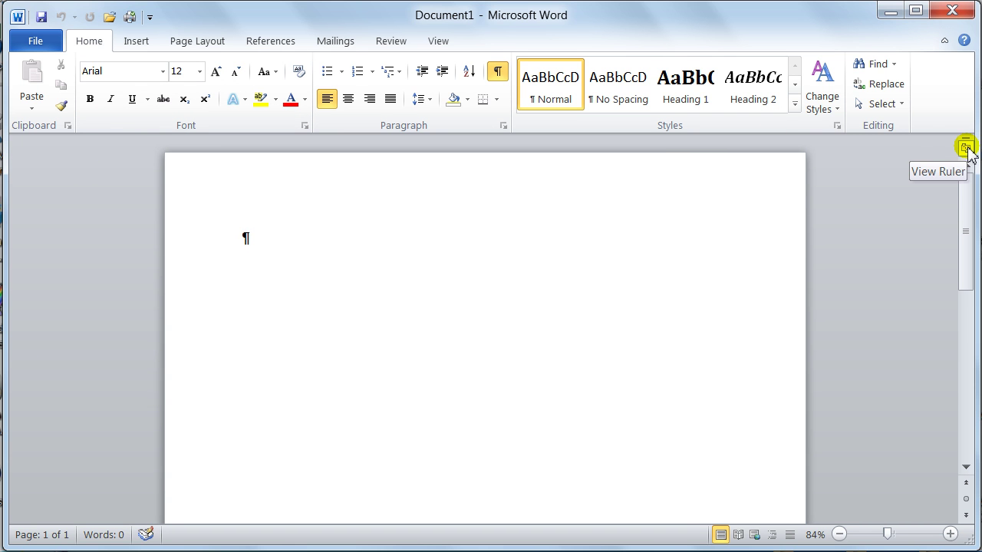
{"action": "left_click", "coordinate": [966, 148]}
{"action": "left_click", "coordinate": [966, 147]}
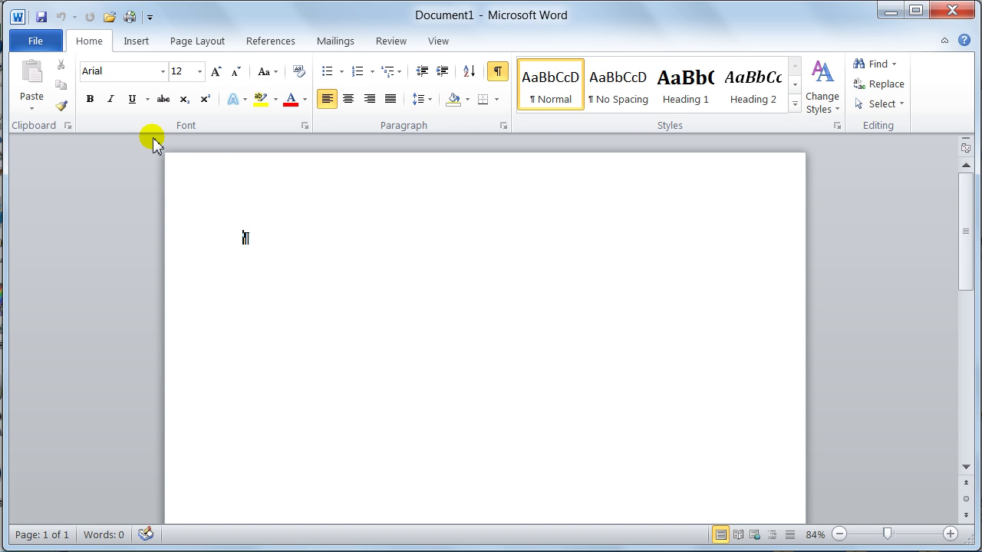
{"action": "mouse_move", "coordinate": [153, 144]}
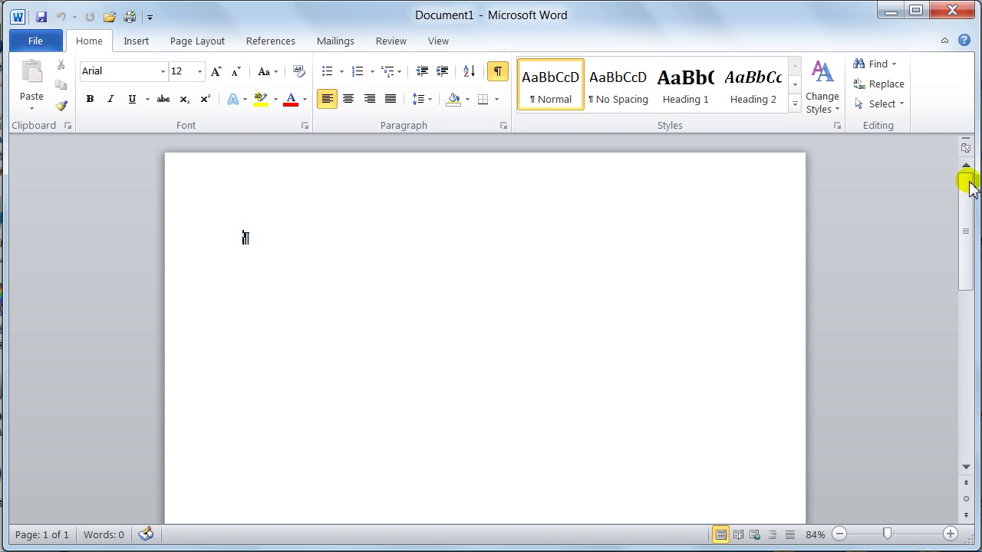
{"action": "left_click", "coordinate": [965, 150]}
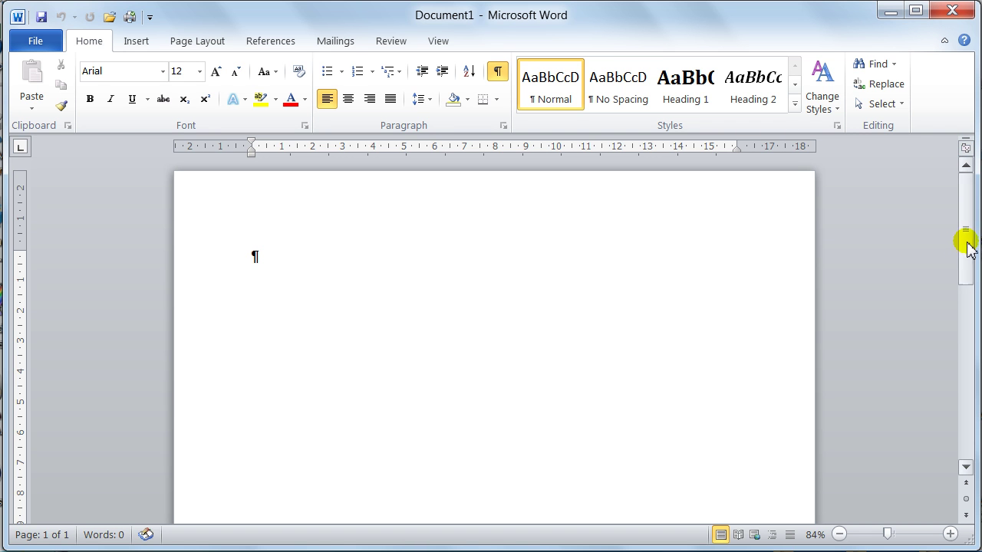
- Scroll down the blank page and back up
{"action": "mouse_move", "coordinate": [968, 247]}
{"action": "left_mouse_down"}
{"action": "mouse_move", "coordinate": [960, 276]}
{"action": "mouse_move", "coordinate": [964, 248]}
{"action": "left_mouse_up"}
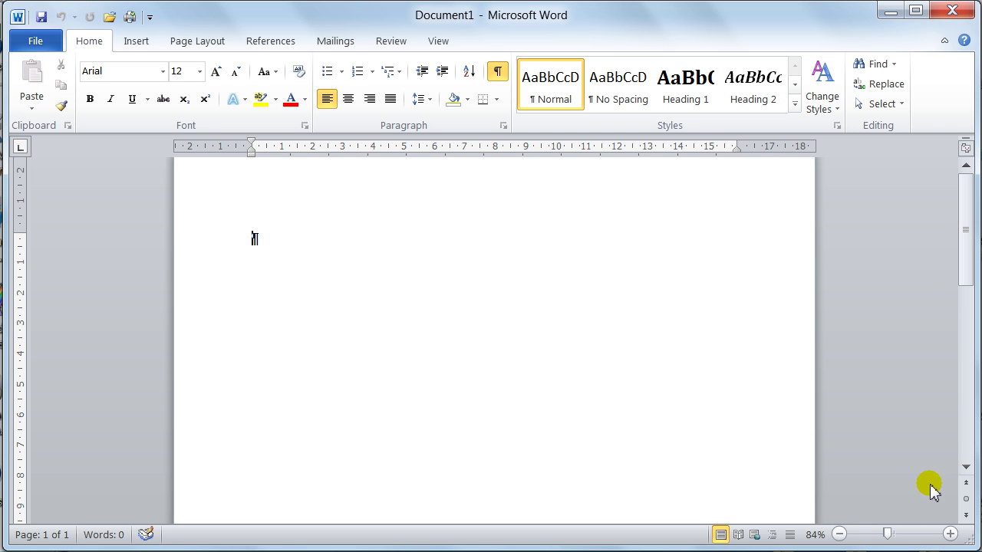
{"action": "left_click", "coordinate": [966, 468]}
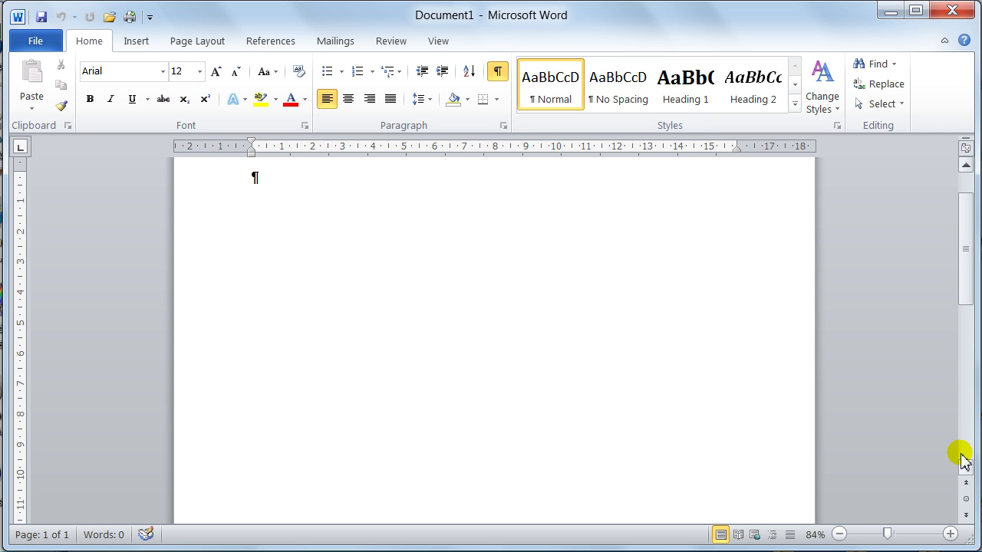
{"action": "left_click", "coordinate": [966, 168]}
{"action": "left_click", "coordinate": [965, 168]}
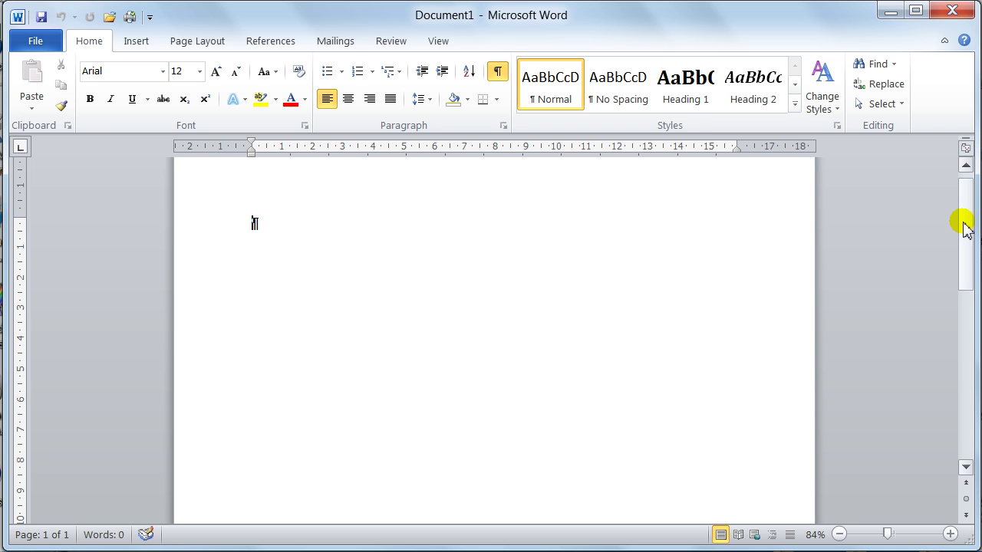
- Enter the sample text "ertar", extend the document to five pages with page breaks, and delete all of the content
{"action": "type", "text": "ertar"}
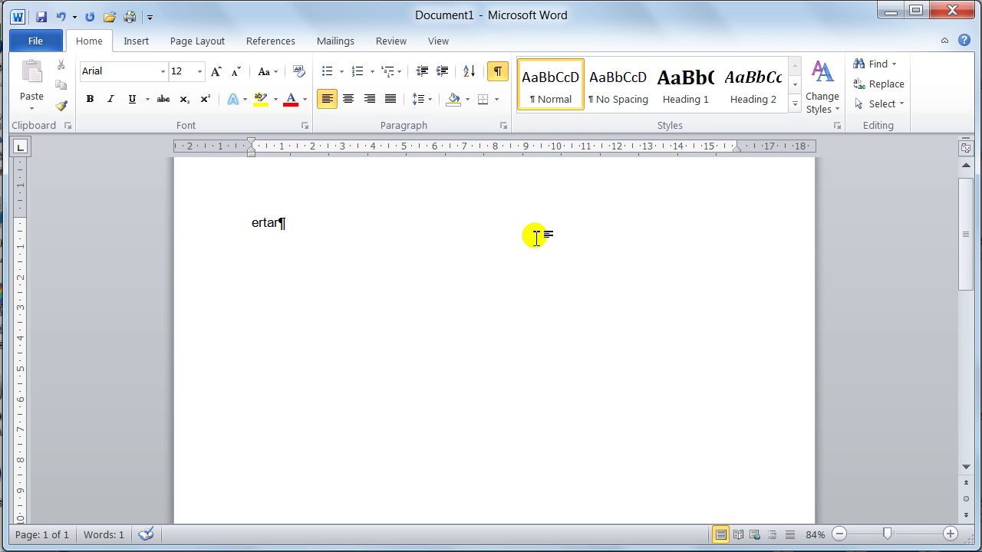
{"action": "key", "text": "ctrl+Return"}
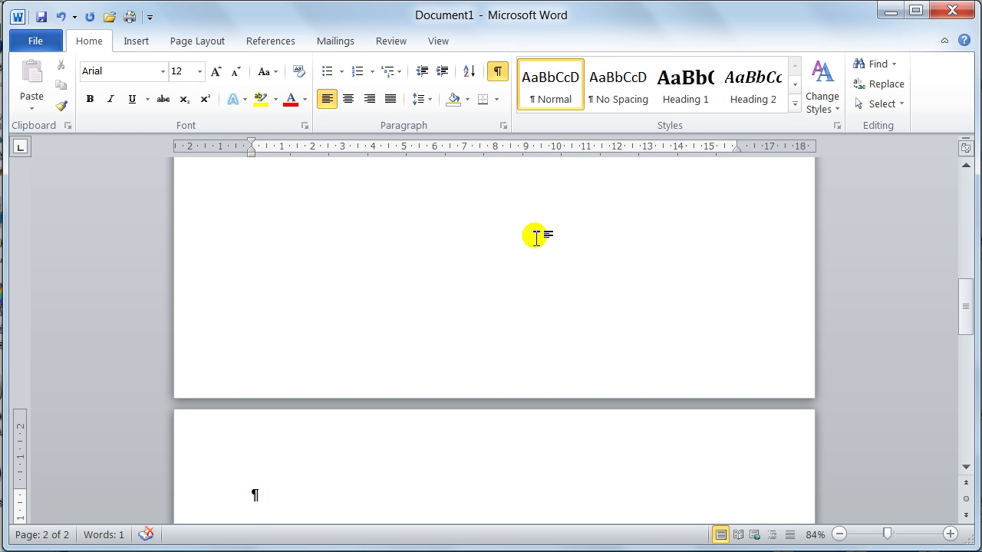
{"action": "key", "text": "ctrl+z"}
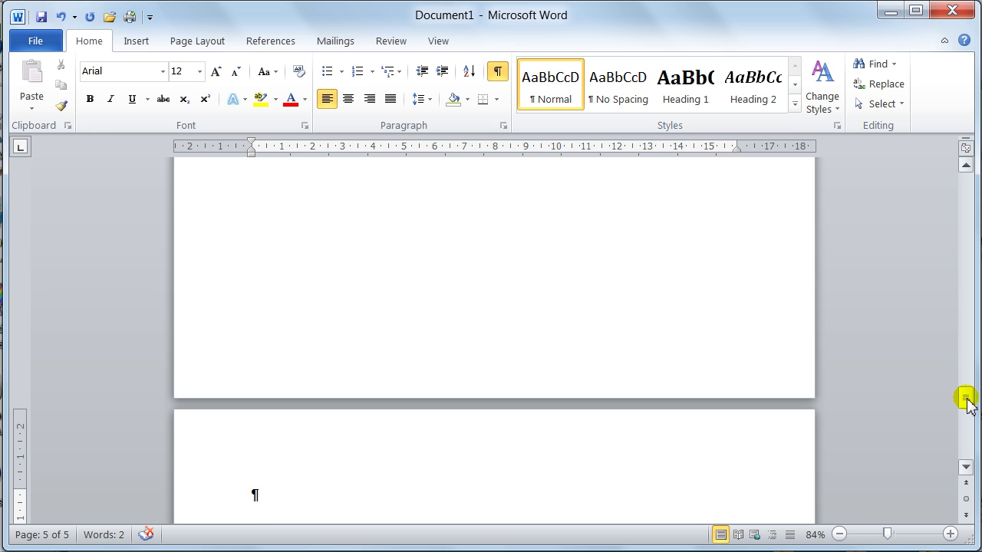
{"action": "left_click_drag", "start_coordinate": [965, 398], "coordinate": [960, 366]}
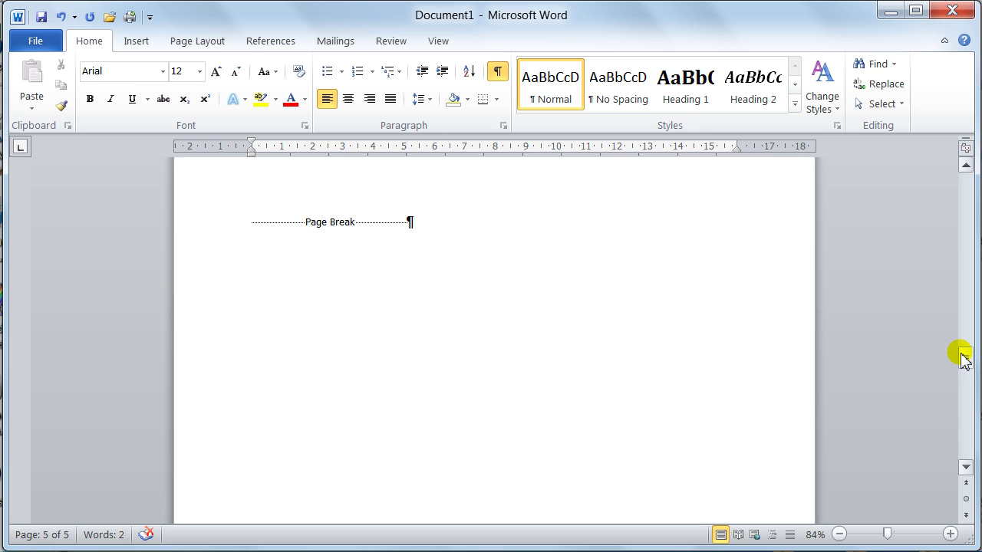
{"action": "key", "text": "ctrl+a"}
{"action": "key", "text": "Delete"}
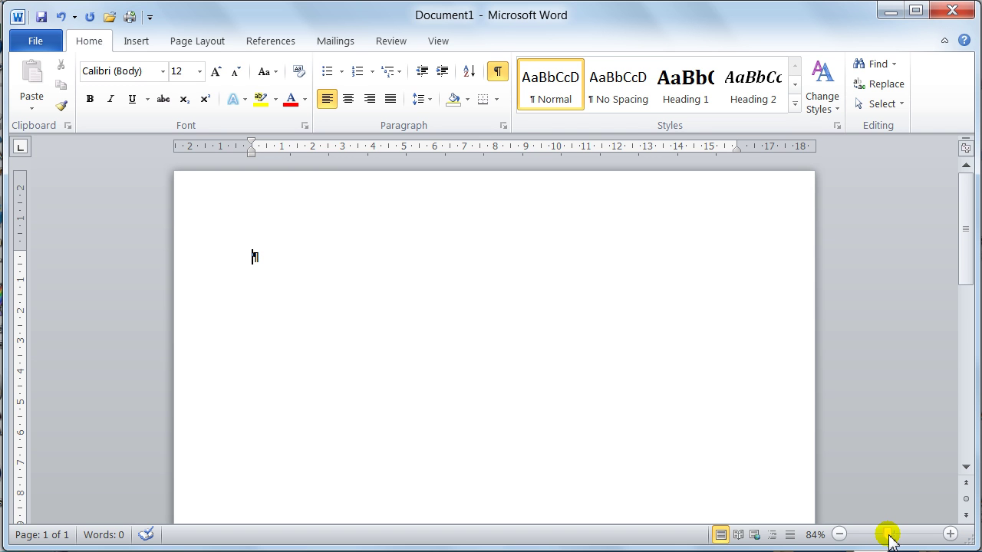
- Enlarge the document view to 170% and scroll horizontally across the full width of the page
{"action": "left_click_drag", "start_coordinate": [888, 534], "coordinate": [903, 535]}
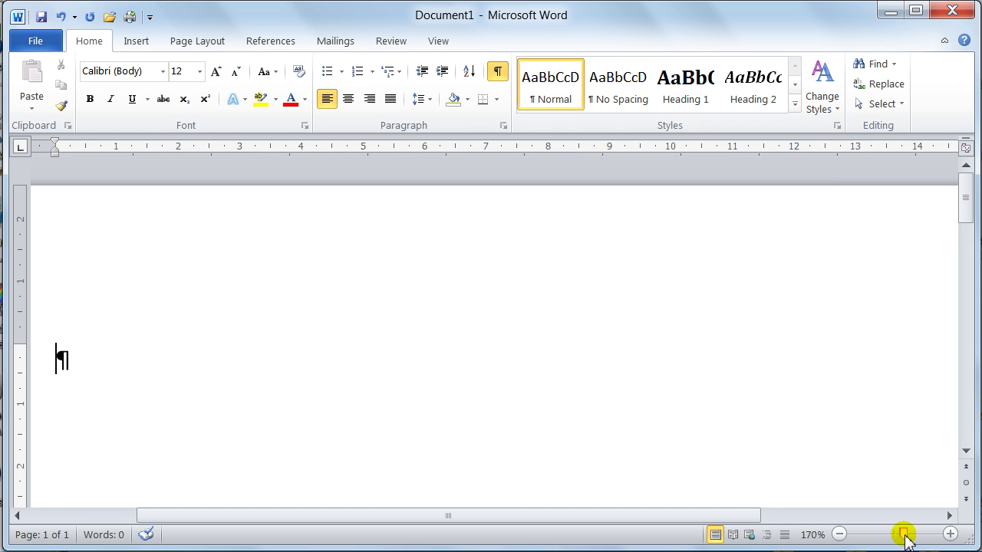
{"action": "left_click", "coordinate": [18, 515]}
{"action": "left_click", "coordinate": [18, 515]}
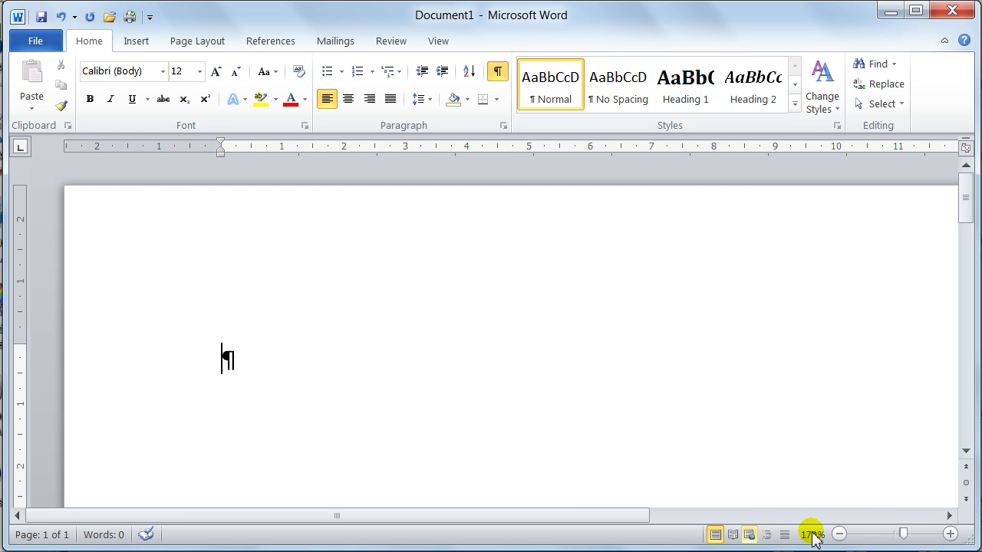
{"action": "left_click", "coordinate": [948, 516]}
{"action": "left_click", "coordinate": [948, 515]}
{"action": "left_click", "coordinate": [948, 516]}
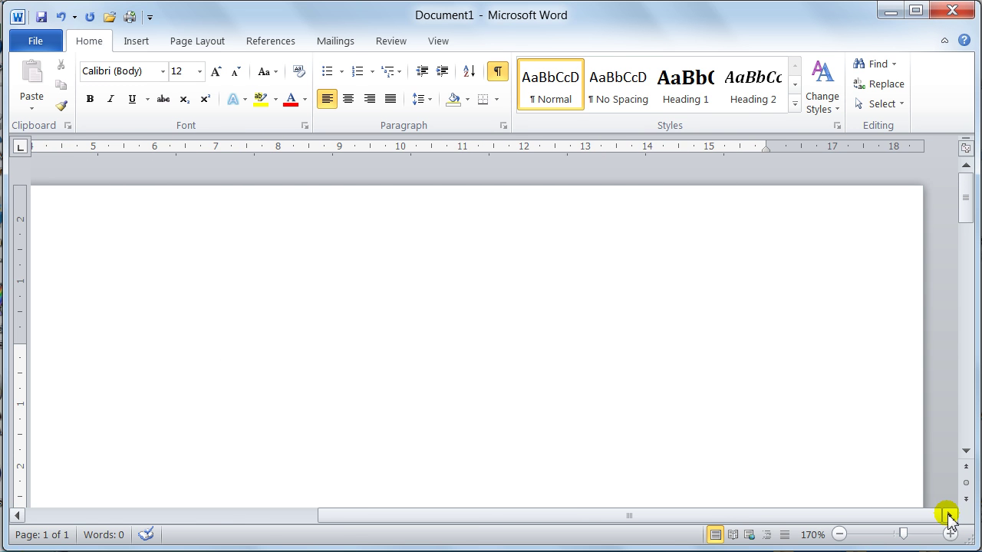
{"action": "left_click_drag", "start_coordinate": [366, 519], "coordinate": [186, 519]}
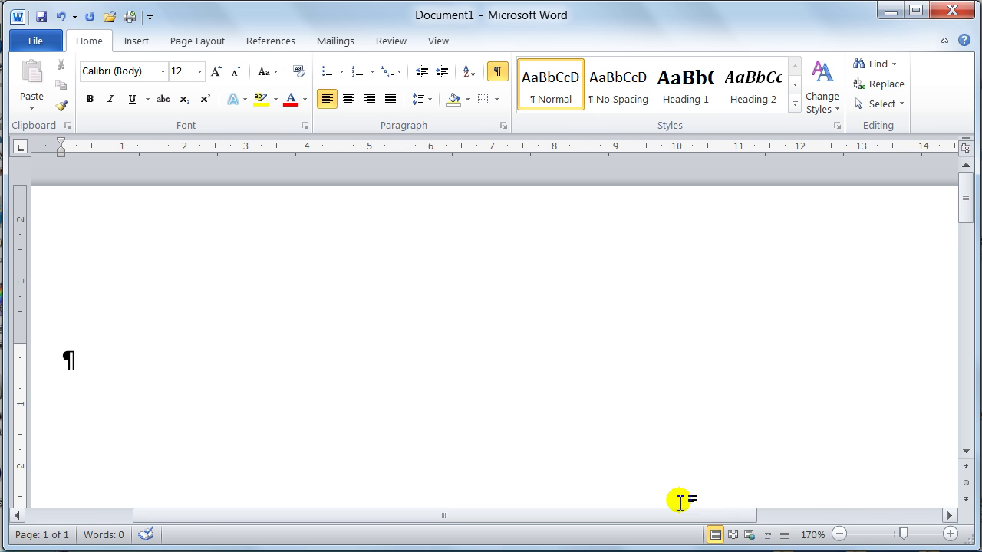
- Reduce the document zoom in steps to 80%
{"action": "left_click", "coordinate": [839, 535]}
{"action": "left_click", "coordinate": [840, 535]}
{"action": "left_click", "coordinate": [840, 535]}
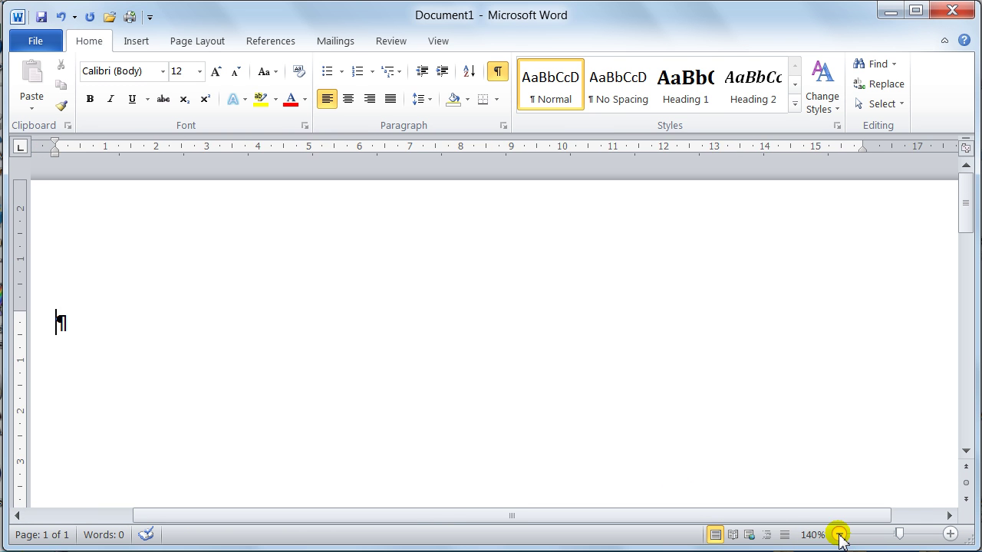
{"action": "left_click", "coordinate": [840, 535]}
{"action": "left_click", "coordinate": [840, 535]}
{"action": "left_click", "coordinate": [840, 535]}
{"action": "left_click", "coordinate": [840, 535]}
{"action": "left_click", "coordinate": [840, 534]}
{"action": "left_click", "coordinate": [839, 535]}
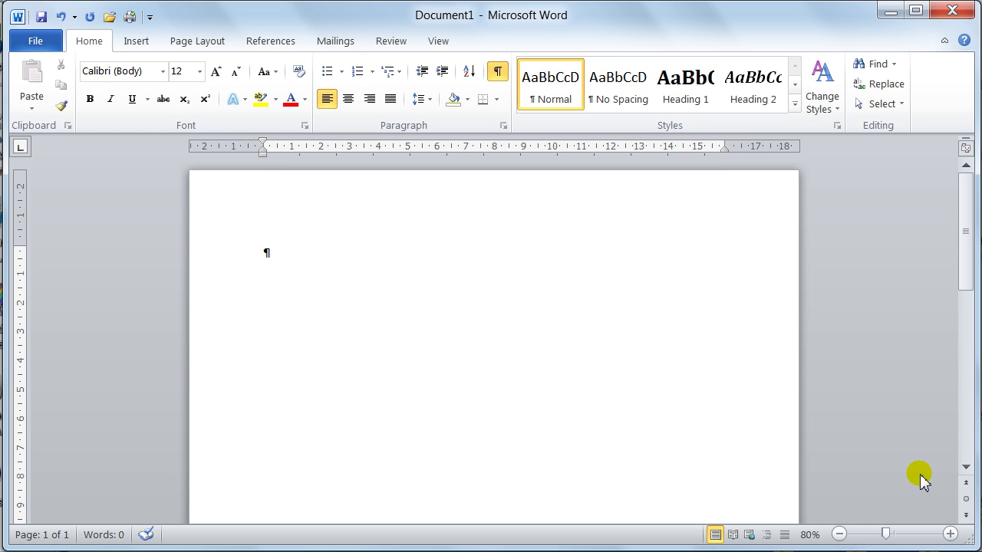
- Set the browse object to tables and switch it back to pages
{"action": "left_click", "coordinate": [965, 499]}
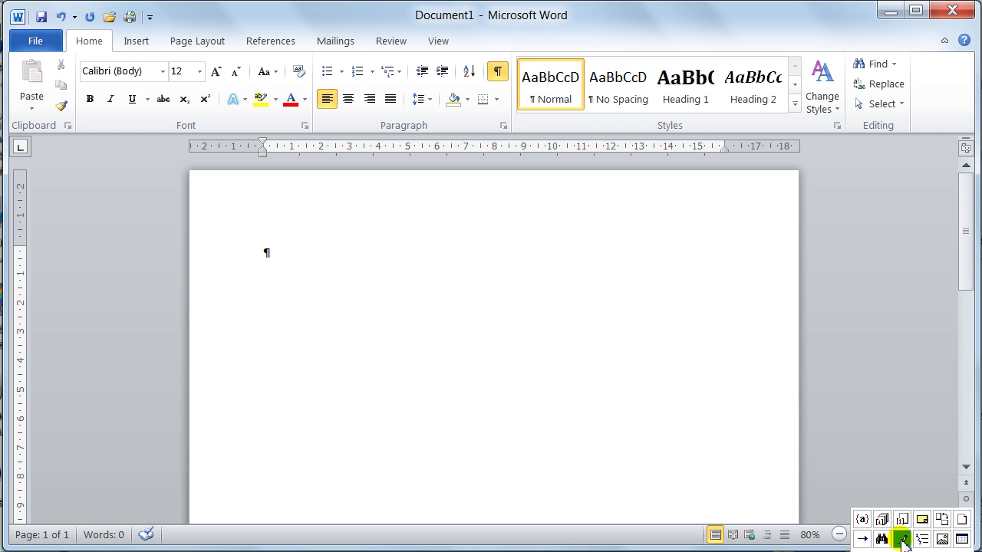
{"action": "left_click", "coordinate": [962, 540]}
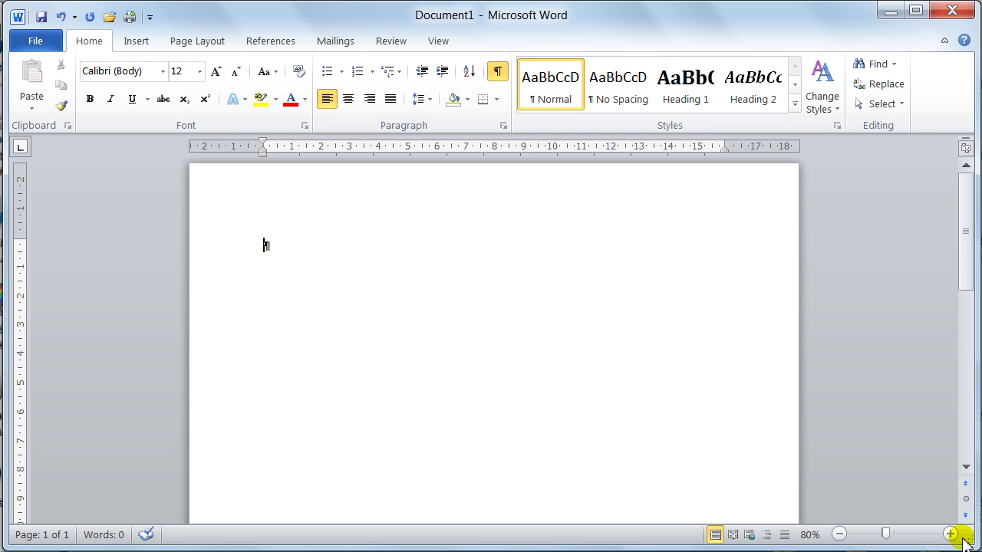
{"action": "left_click", "coordinate": [965, 499]}
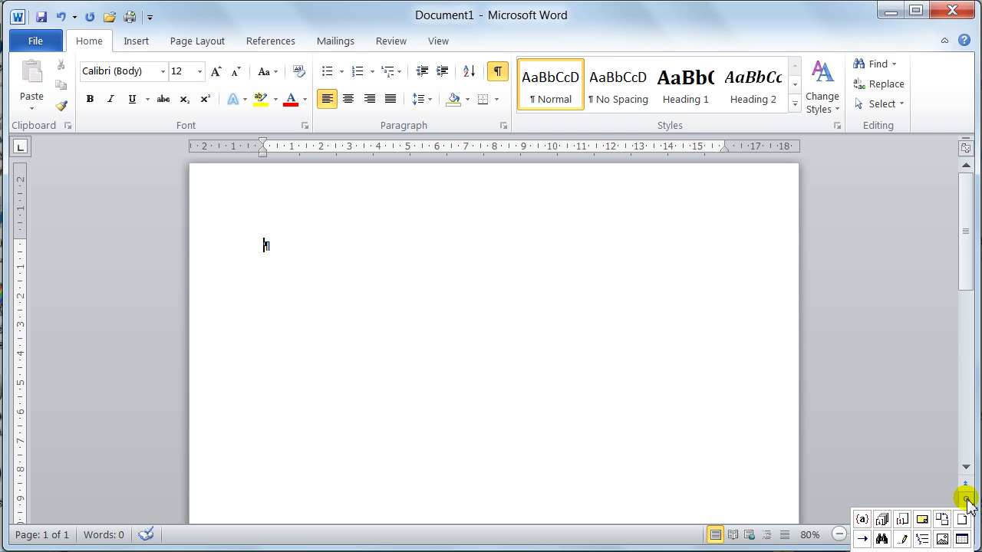
{"action": "left_click", "coordinate": [962, 520]}
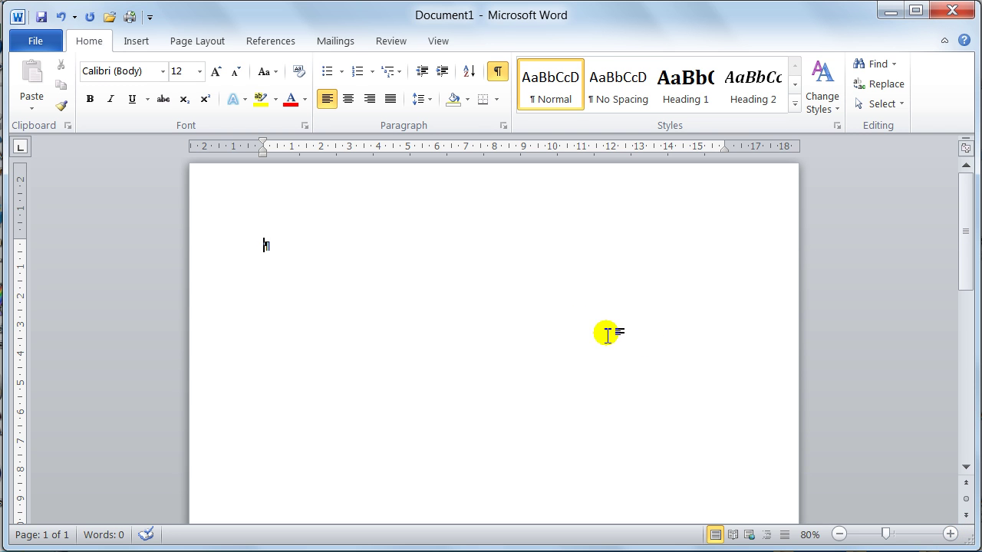
- Increase the document zoom in steps to 120% and bring it back down to 80%
{"action": "left_click", "coordinate": [950, 535]}
{"action": "left_click", "coordinate": [950, 535]}
{"action": "left_click", "coordinate": [951, 535]}
{"action": "left_click", "coordinate": [950, 534]}
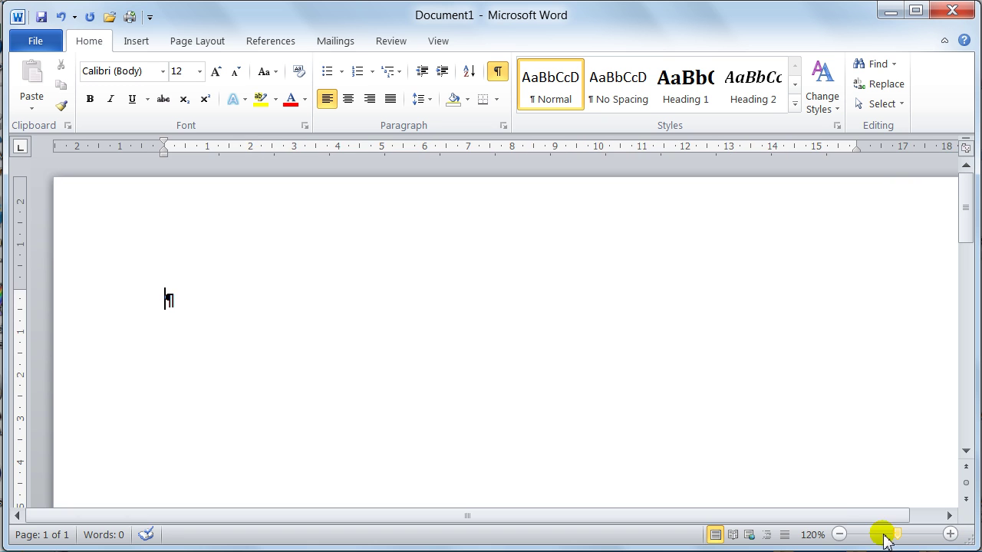
{"action": "left_click", "coordinate": [839, 535]}
{"action": "left_click", "coordinate": [840, 535]}
{"action": "left_click", "coordinate": [840, 535]}
{"action": "left_click", "coordinate": [840, 534]}
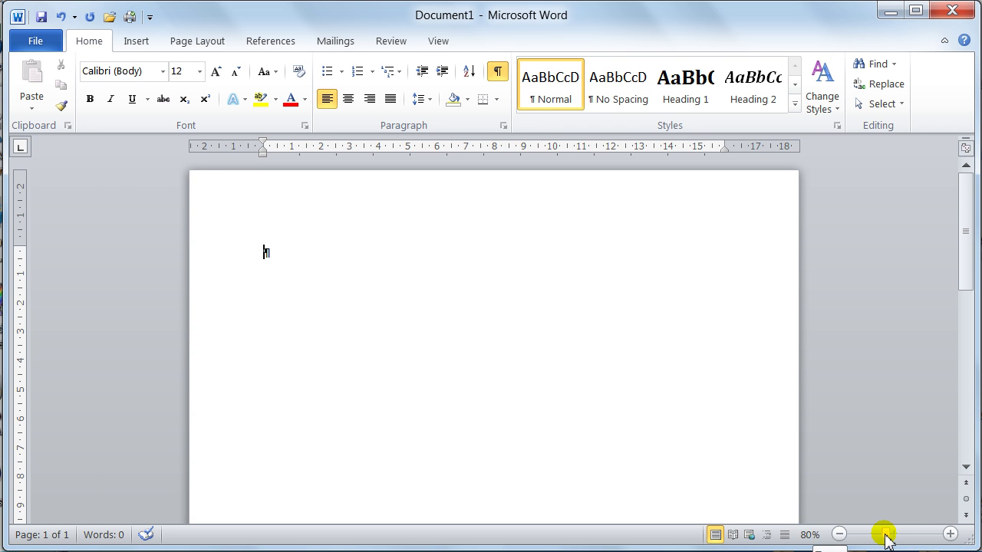
- Reduce the document zoom to 68%
{"action": "mouse_move", "coordinate": [884, 535]}
{"action": "left_mouse_down"}
{"action": "mouse_move", "coordinate": [905, 534]}
{"action": "mouse_move", "coordinate": [869, 535]}
{"action": "mouse_move", "coordinate": [914, 535]}
{"action": "mouse_move", "coordinate": [879, 535]}
{"action": "left_mouse_up"}
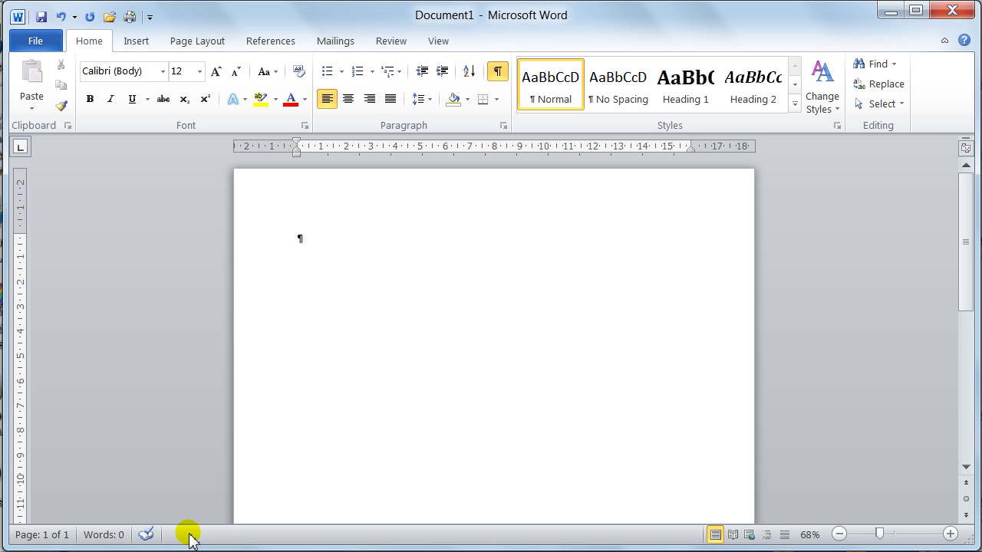
- Hide the View Shortcuts, Zoom and Zoom Slider items from the status bar and show all three again
{"action": "right_click", "coordinate": [189, 539]}
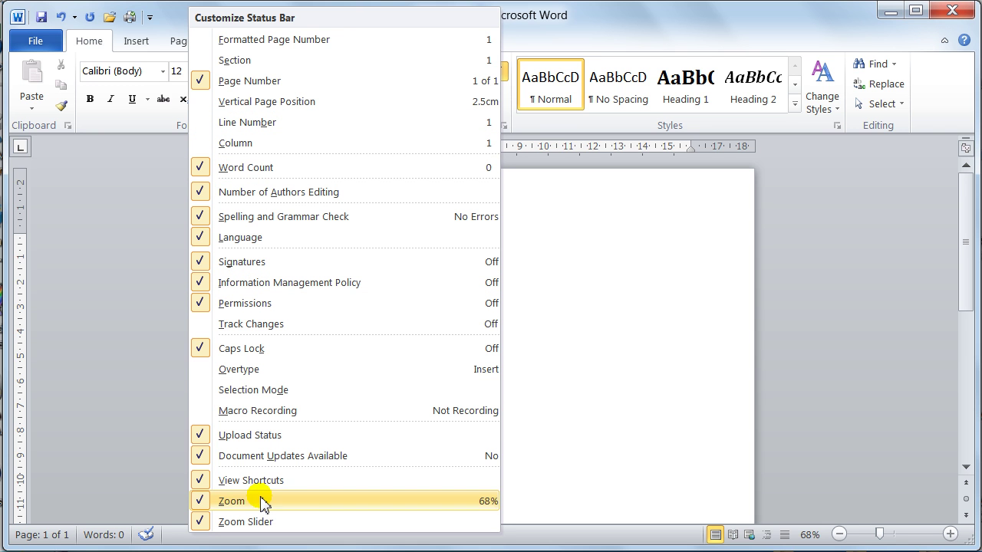
{"action": "left_click", "coordinate": [201, 483]}
{"action": "left_click", "coordinate": [201, 503]}
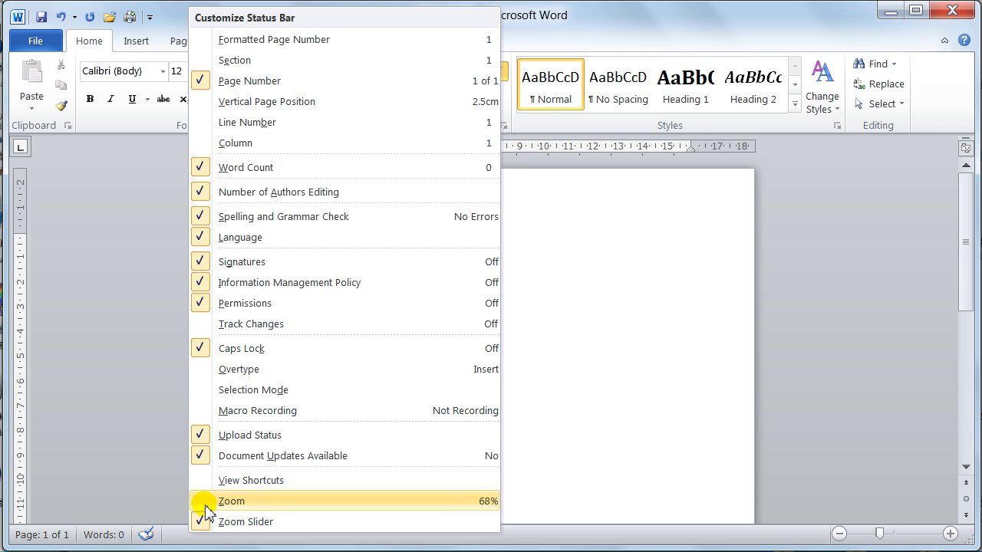
{"action": "left_click", "coordinate": [207, 523]}
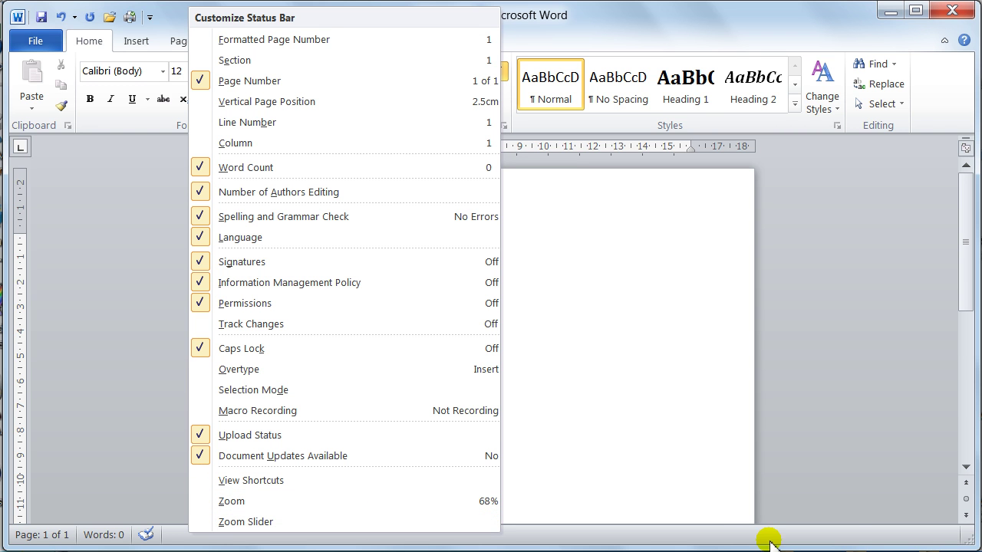
{"action": "left_click", "coordinate": [203, 523]}
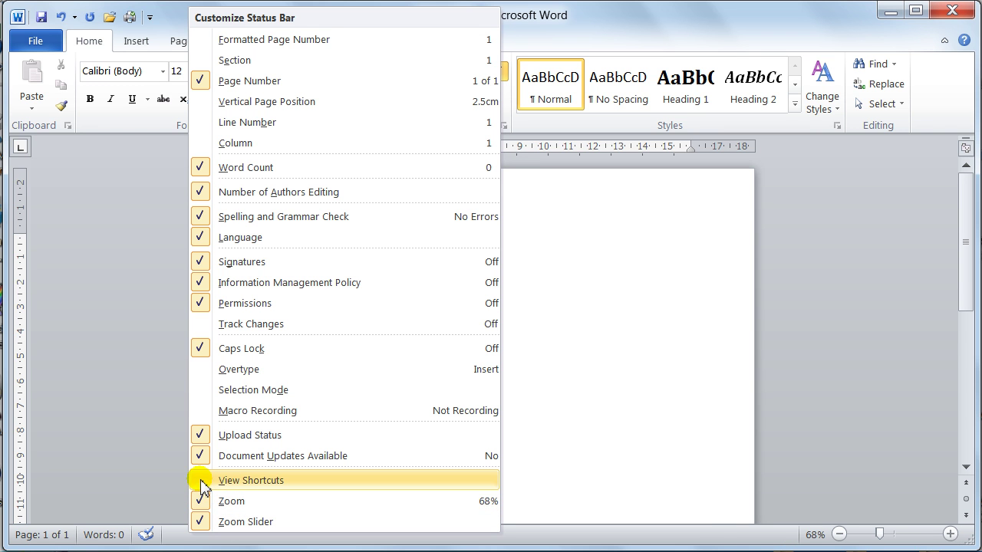
{"action": "left_click", "coordinate": [201, 481]}
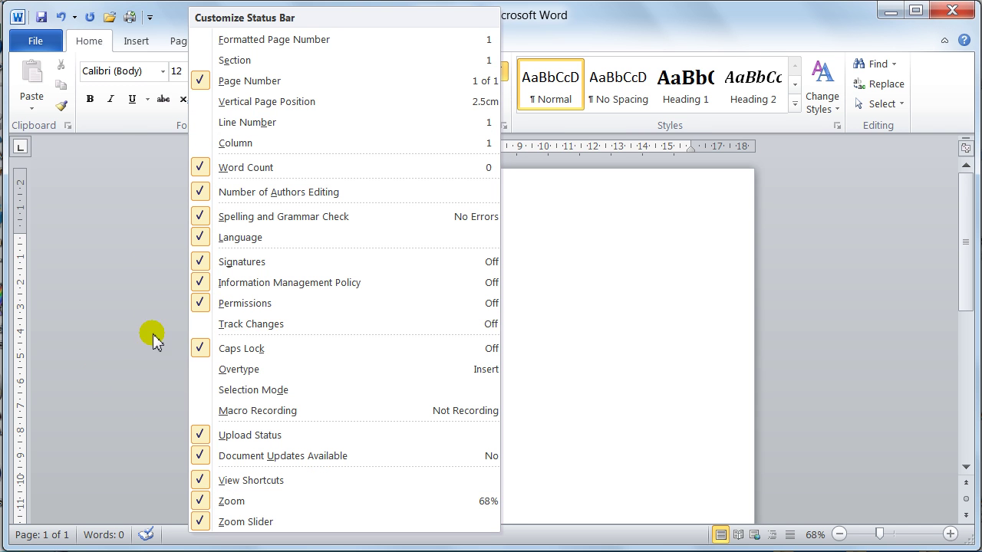
{"action": "left_click", "coordinate": [131, 347]}
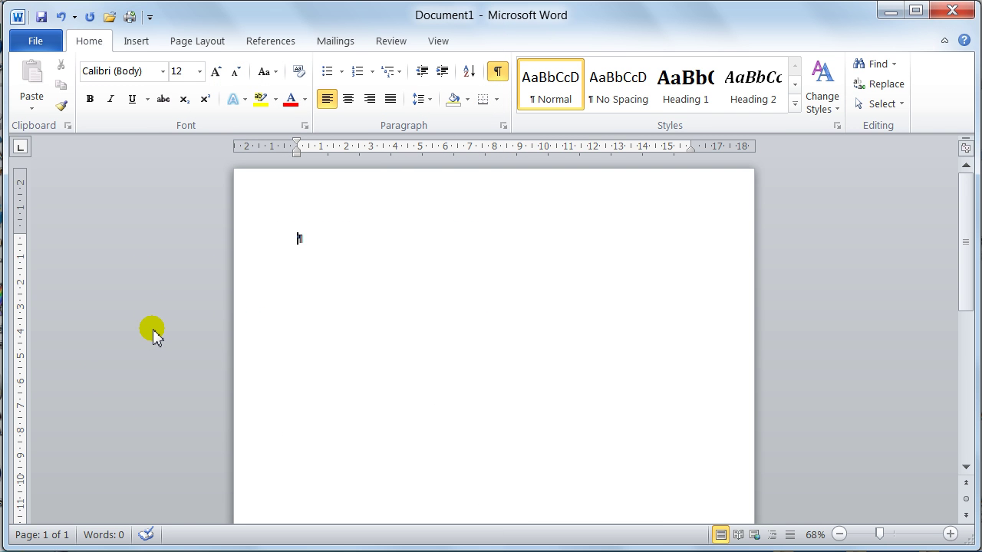
- Examine the document information, recent files, new document templates, print settings and Save & Send options, and return to the Home commands
{"action": "left_click", "coordinate": [36, 42]}
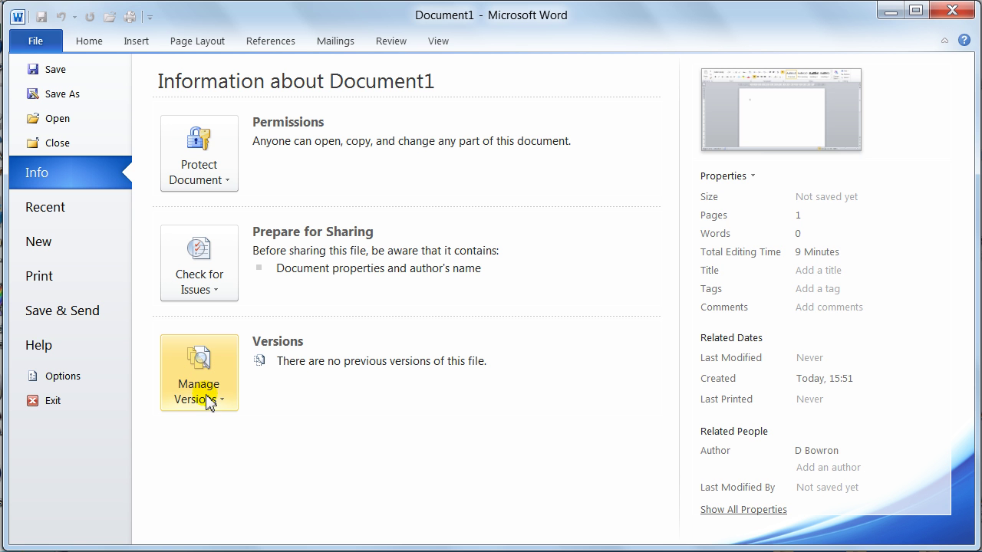
{"action": "left_click", "coordinate": [73, 219]}
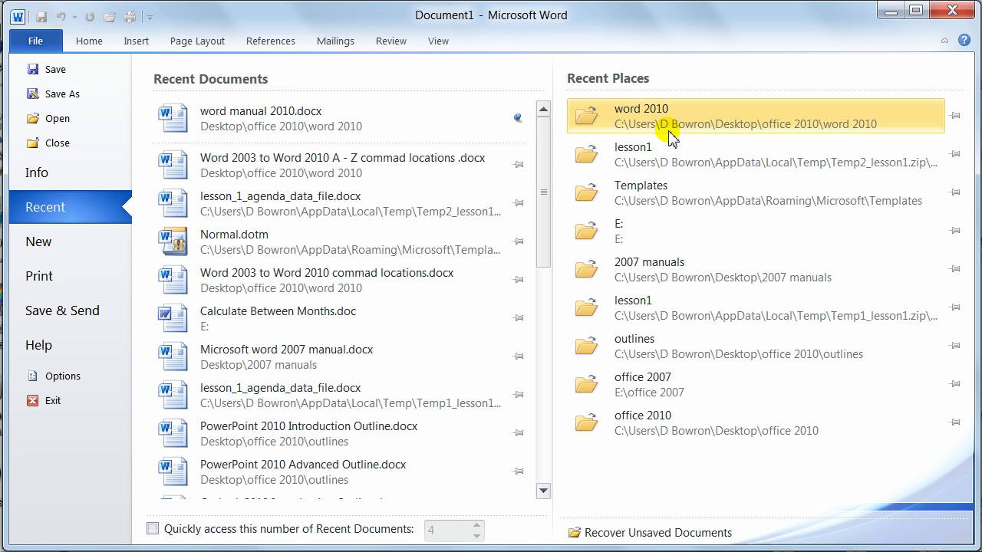
{"action": "left_click", "coordinate": [36, 250]}
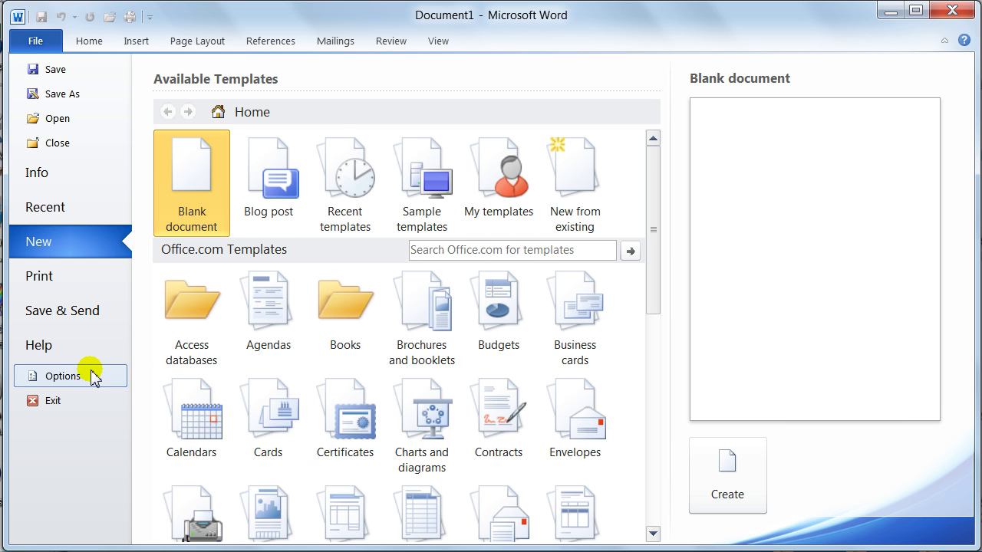
{"action": "left_click", "coordinate": [57, 284]}
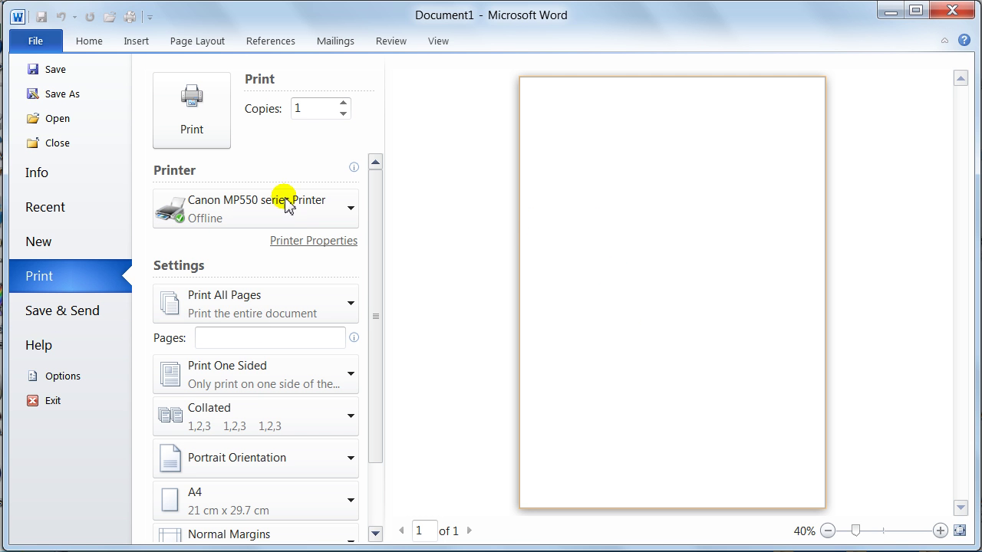
{"action": "left_click", "coordinate": [46, 318]}
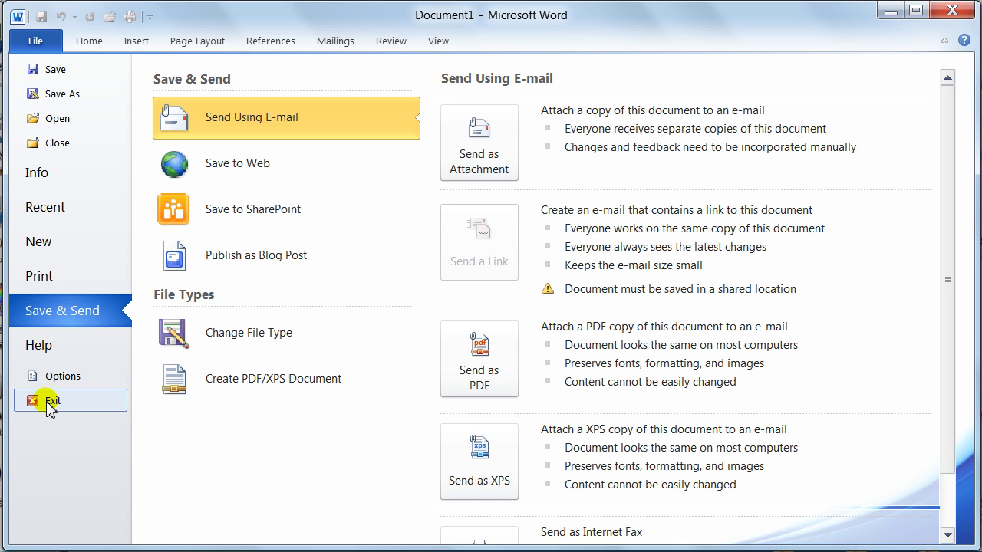
{"action": "left_click", "coordinate": [32, 38]}
{"action": "left_click", "coordinate": [35, 48]}
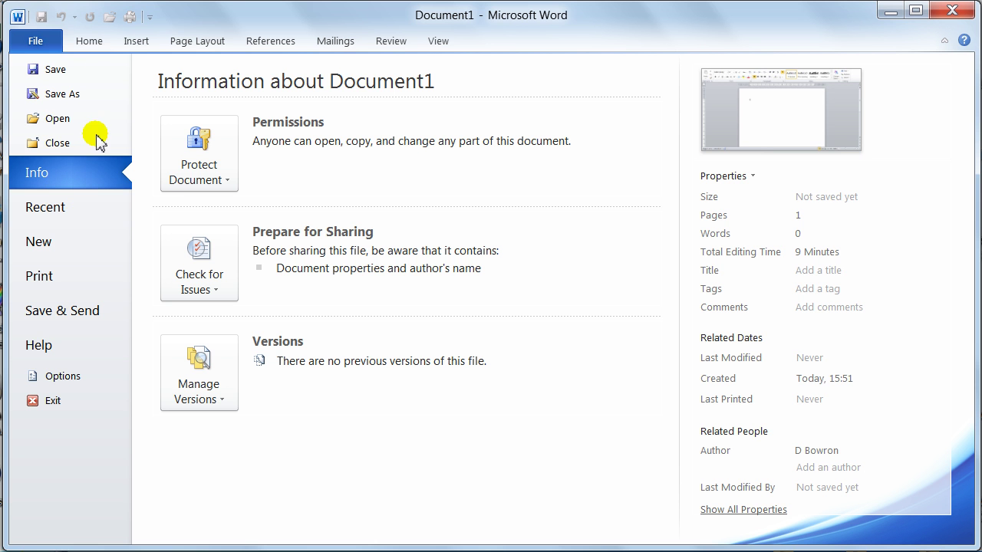
{"action": "left_click", "coordinate": [91, 48]}
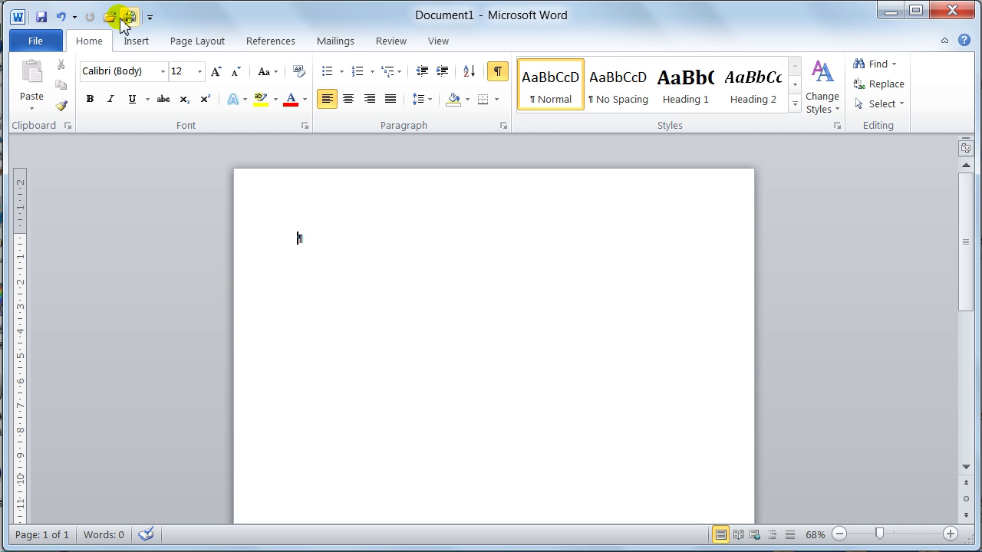
- Remove Quick Print from the Quick Access Toolbar and add it back
{"action": "left_click", "coordinate": [149, 17]}
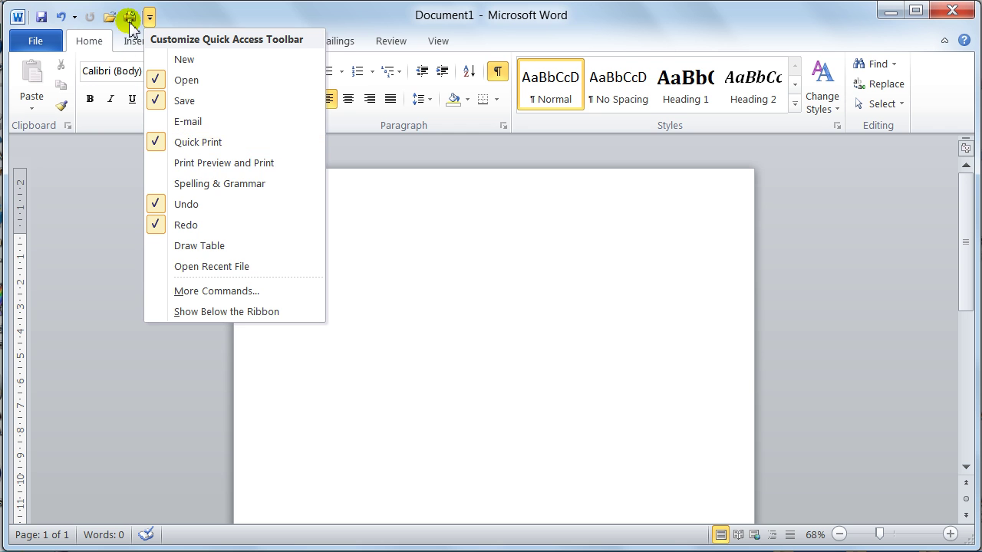
{"action": "left_click", "coordinate": [159, 142]}
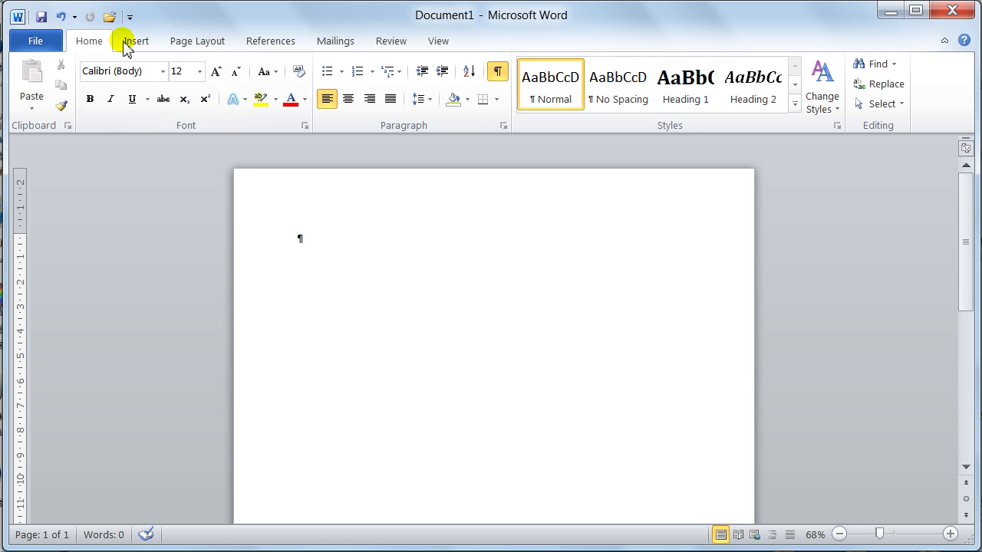
{"action": "left_click", "coordinate": [130, 17]}
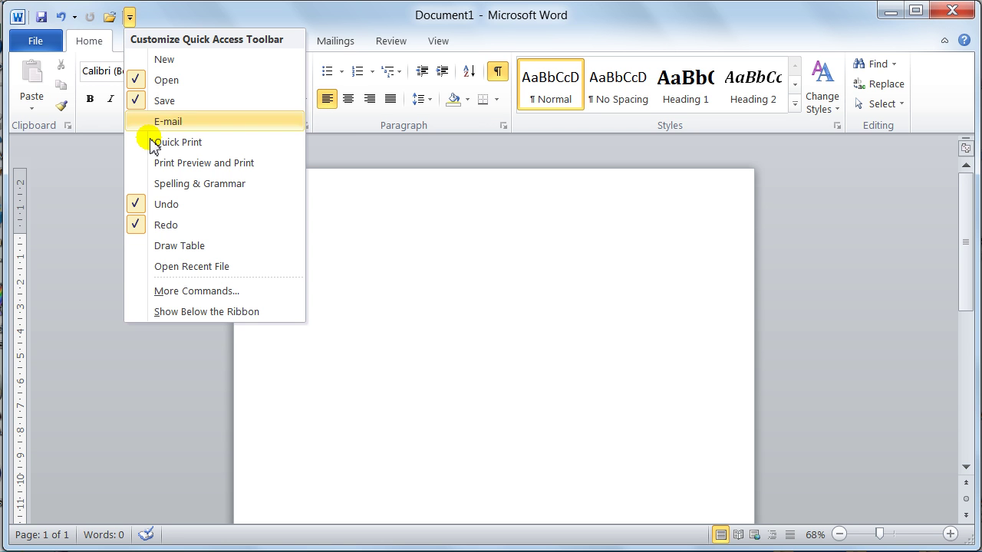
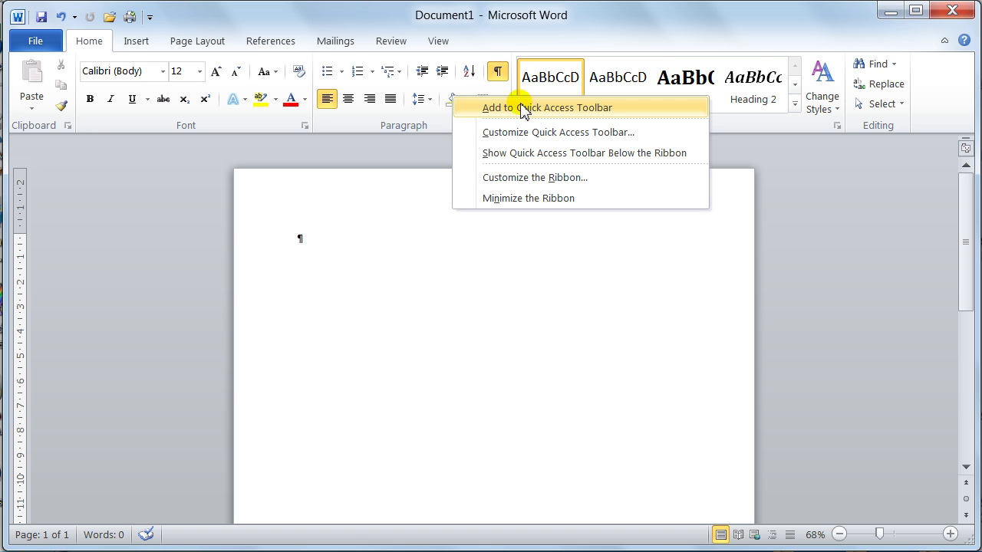
- Add the Shading and Start Mail Merge commands to the Quick Access Toolbar
{"action": "left_click", "coordinate": [551, 111]}
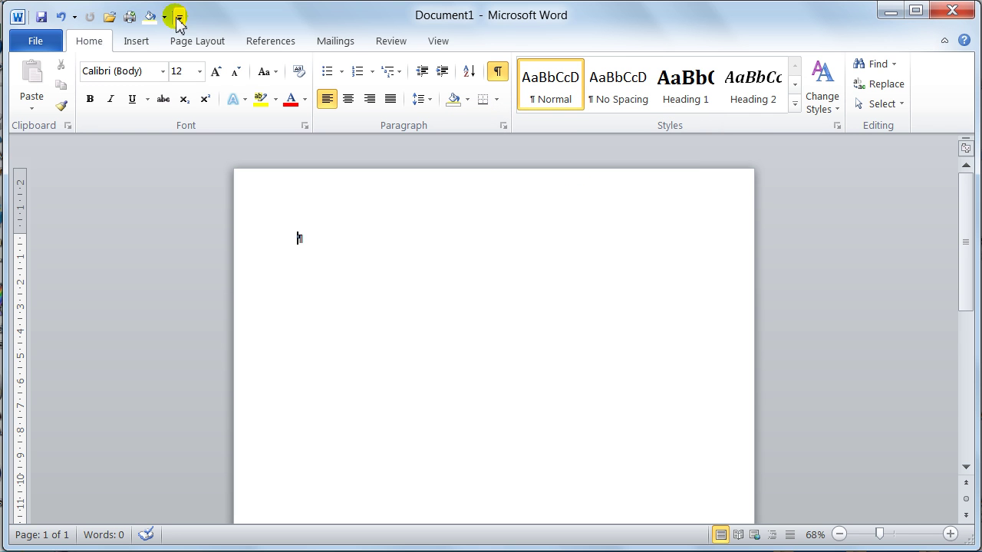
{"action": "left_click", "coordinate": [335, 43]}
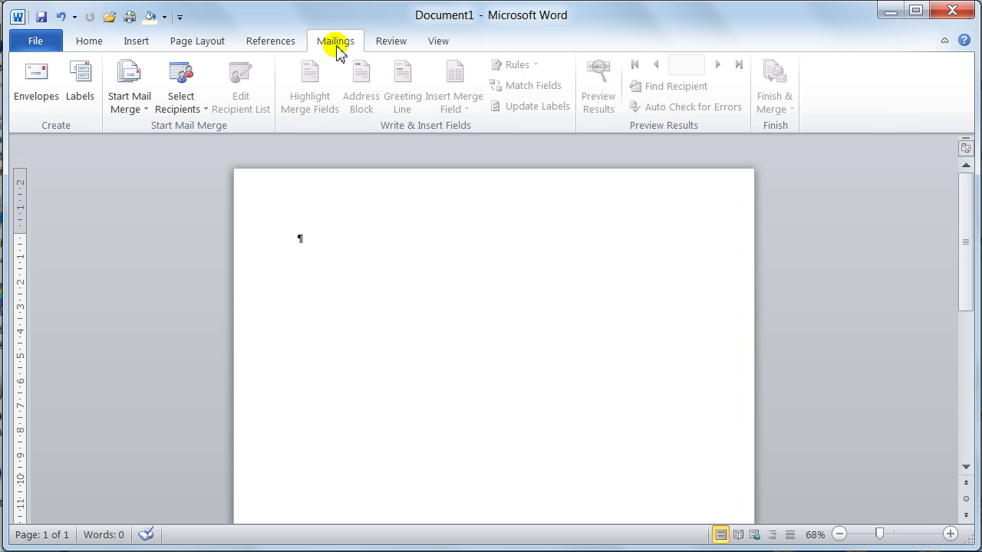
{"action": "left_click", "coordinate": [124, 103]}
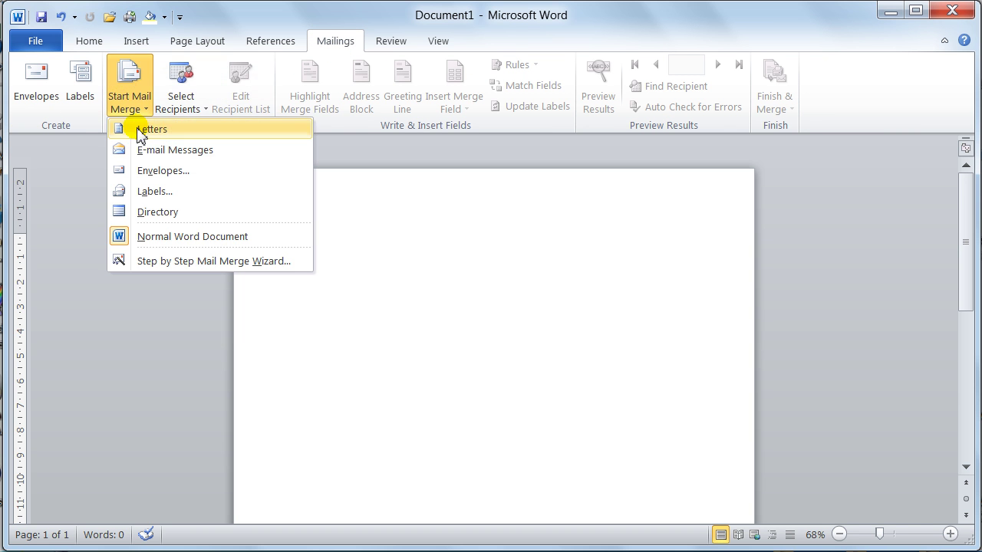
{"action": "right_click", "coordinate": [131, 84]}
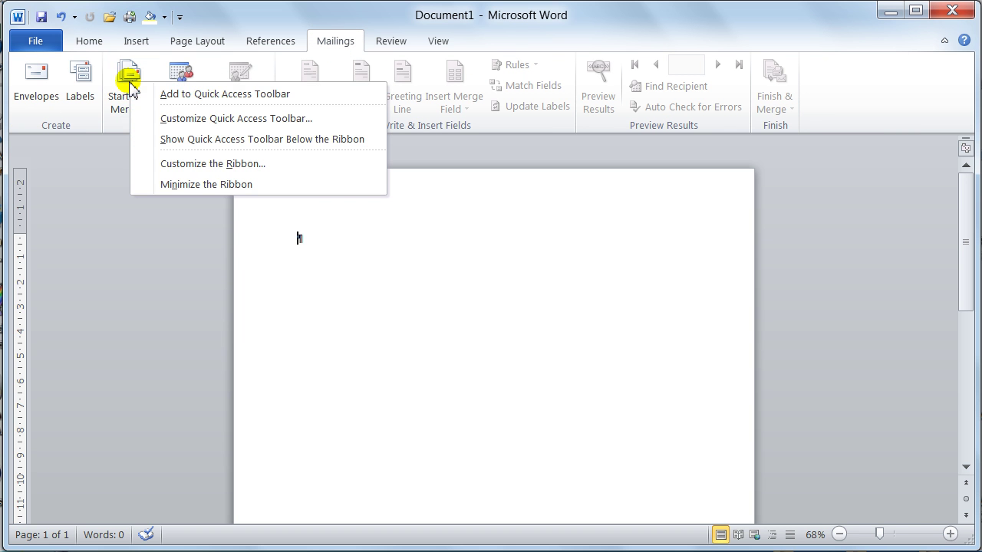
{"action": "left_click", "coordinate": [170, 95]}
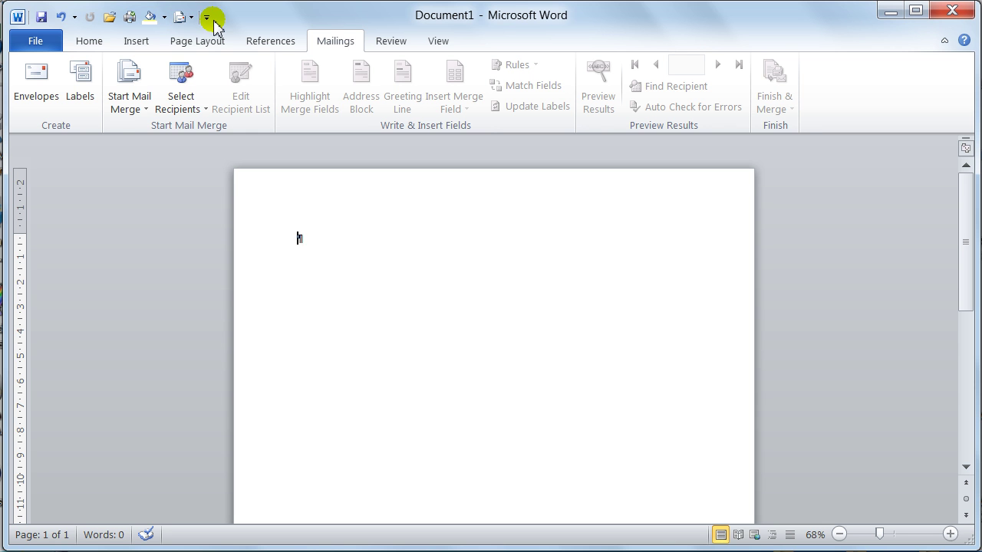
- Minimize the ribbon and hide the rulers
{"action": "left_click", "coordinate": [943, 41]}
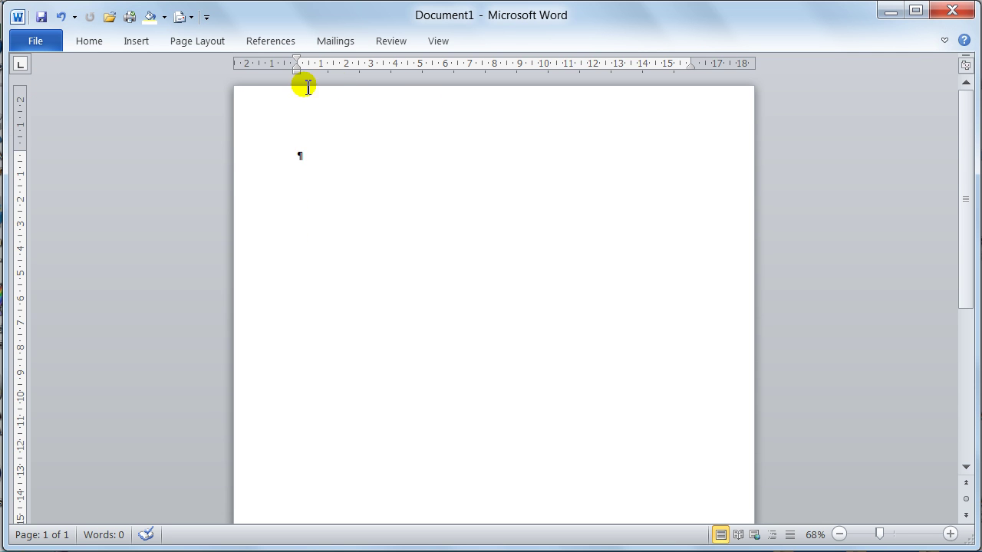
{"action": "left_click", "coordinate": [964, 65]}
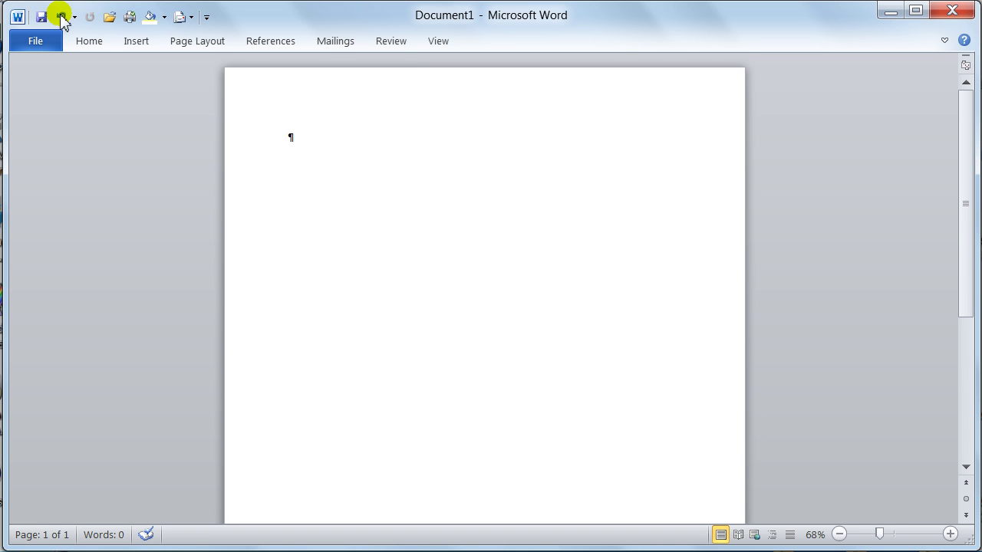
- Show the Quick Access Toolbar below the ribbon
{"action": "left_click", "coordinate": [206, 17]}
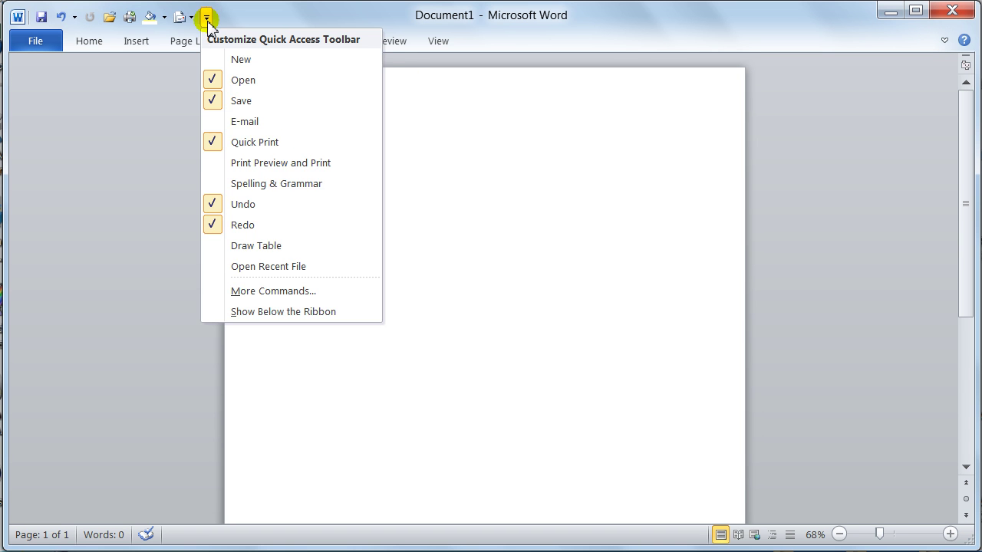
{"action": "left_click", "coordinate": [244, 313]}
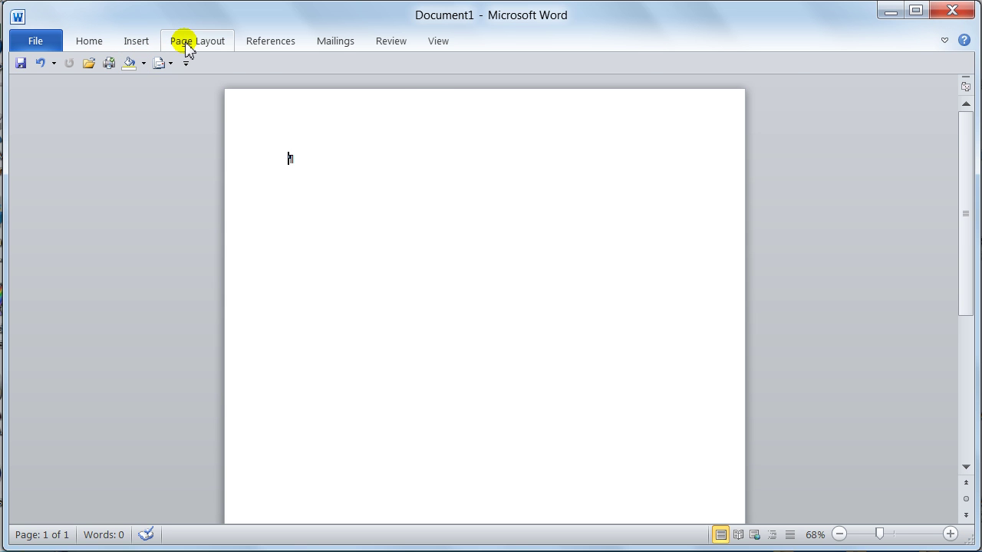
- Display the Insert commands temporarily from the minimized ribbon, and restore the full ribbon
{"action": "left_click", "coordinate": [136, 42]}
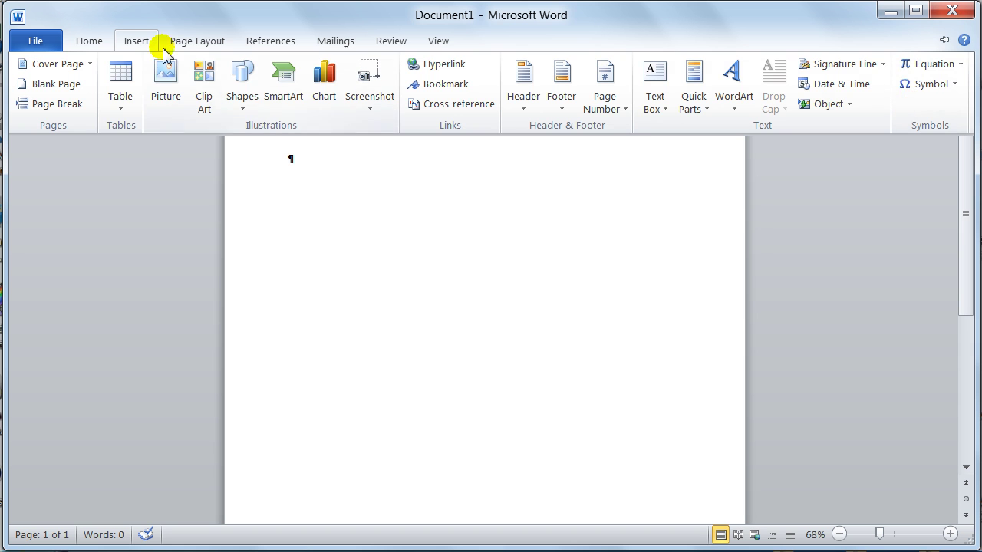
{"action": "double_click", "coordinate": [135, 42]}
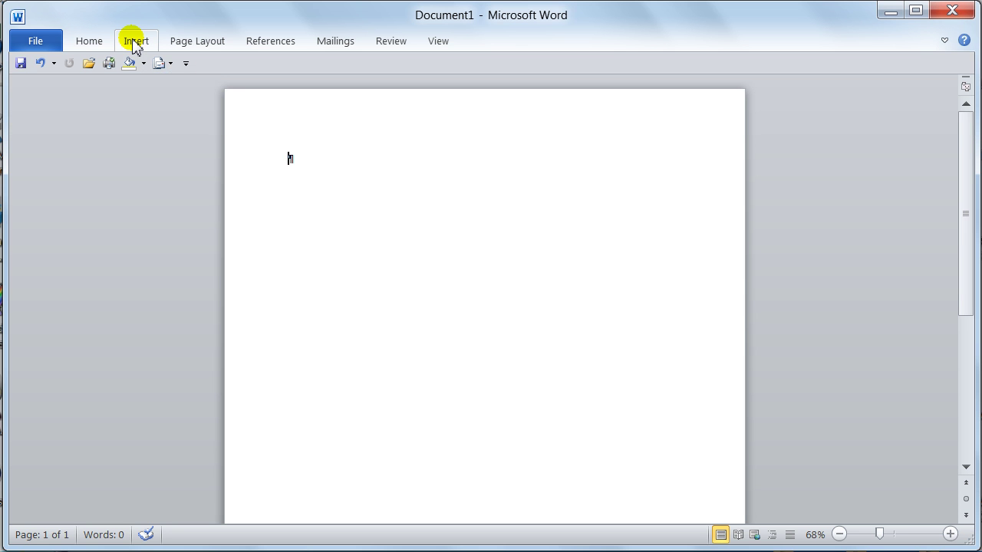
{"action": "left_click", "coordinate": [945, 40]}
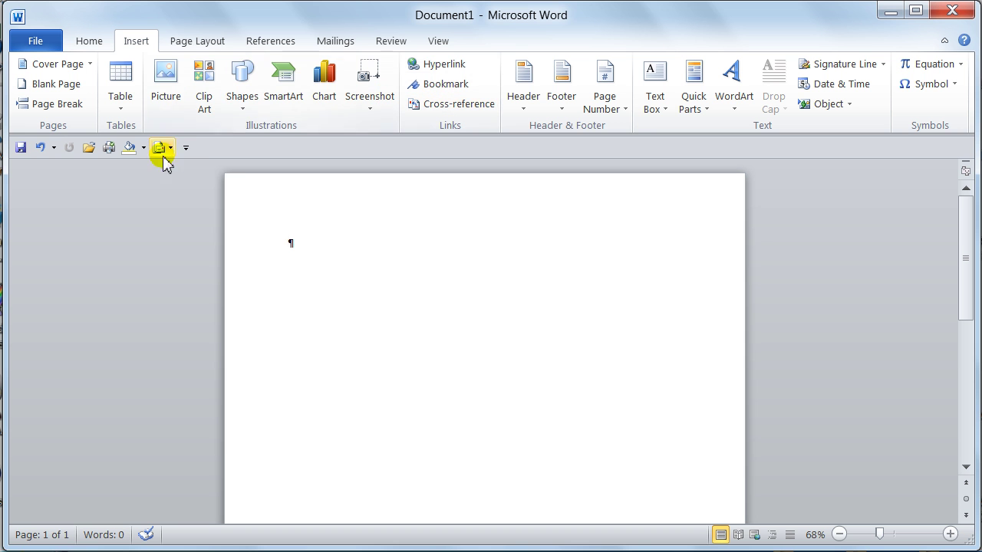
- Return the Quick Access Toolbar to above the ribbon and show the rulers again
{"action": "left_click", "coordinate": [185, 148]}
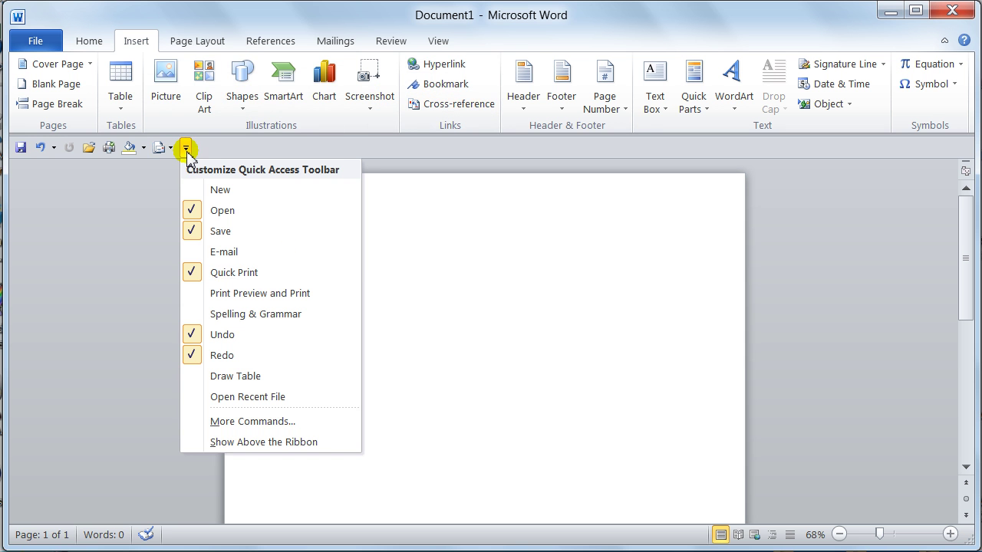
{"action": "left_click", "coordinate": [228, 445]}
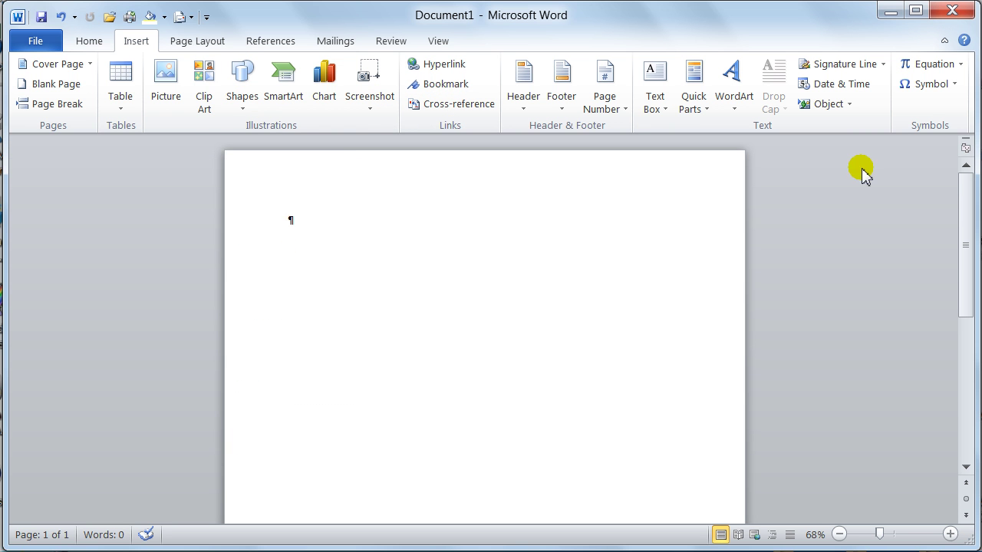
{"action": "left_click", "coordinate": [964, 148]}
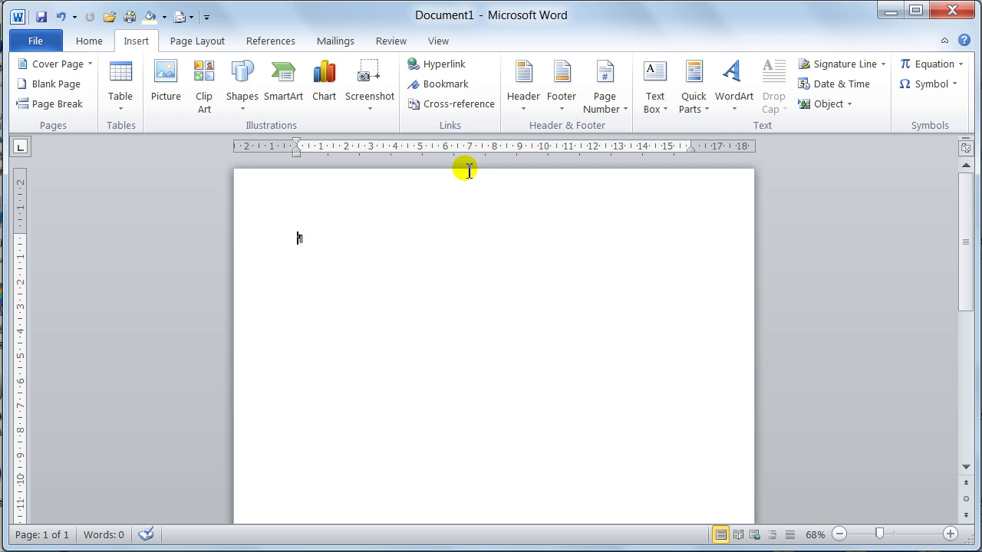